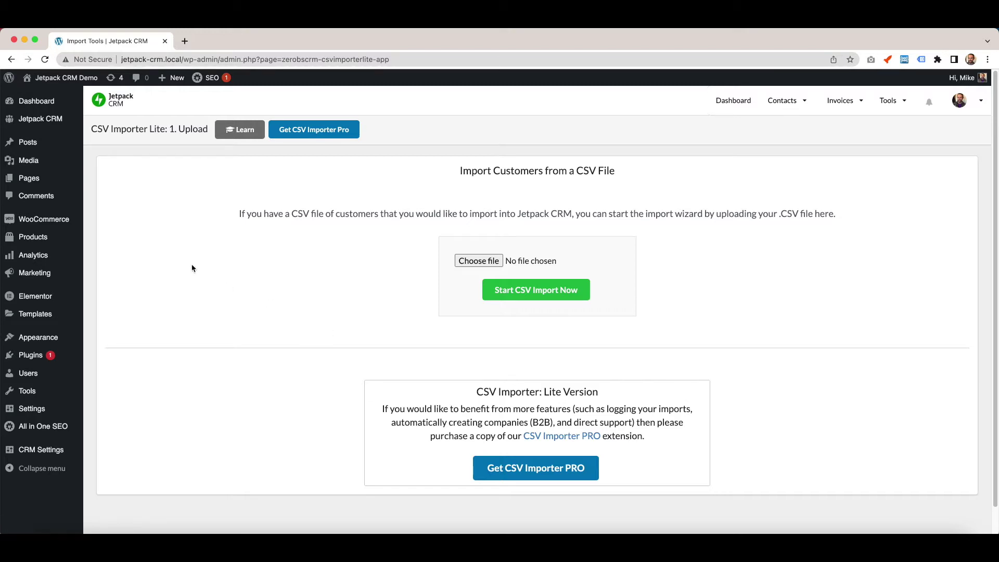
Show the 'Import contacts from CSV' help note on the CSV Importer Lite upload page.
{"action": "mouse_move", "coordinate": [796, 103]}
{"action": "left_click", "coordinate": [462, 269]}
{"action": "left_click", "coordinate": [242, 133]}
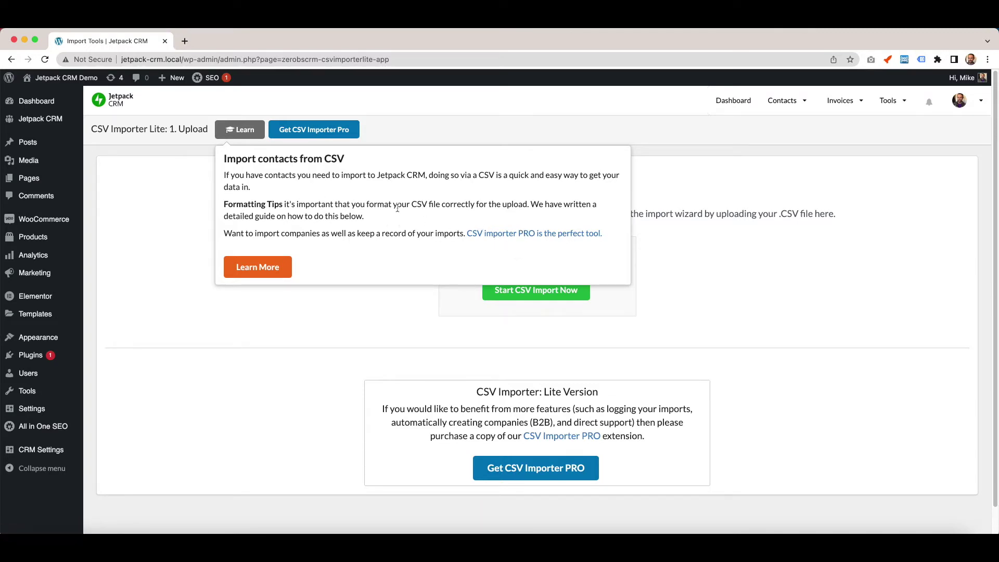
Read the CSV formatting guide and open its example spreadsheet on the Contacts tab.
{"action": "left_click", "coordinate": [256, 269]}
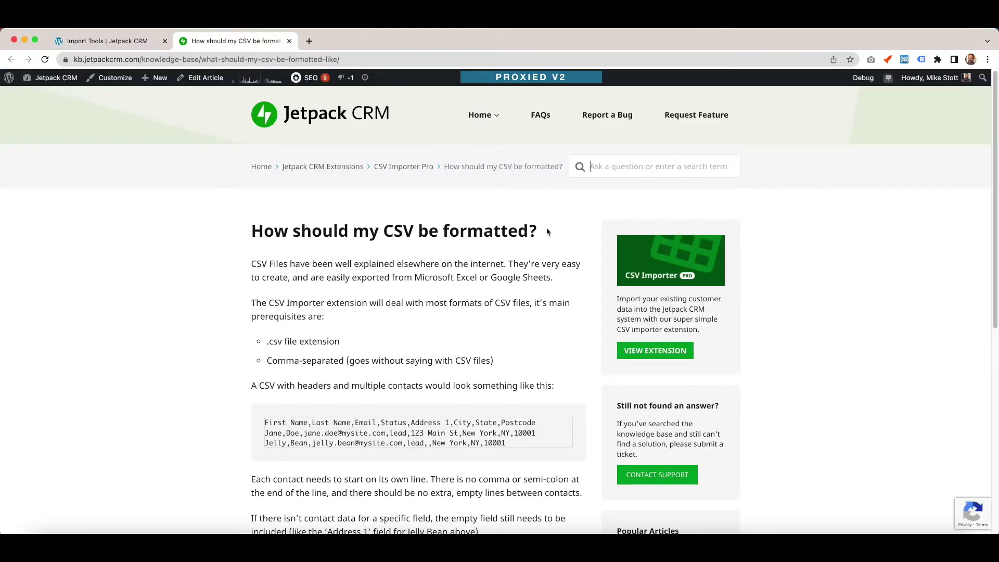
{"action": "scroll", "coordinate": [225, 214], "scroll_direction": "down", "scroll_amount": 3}
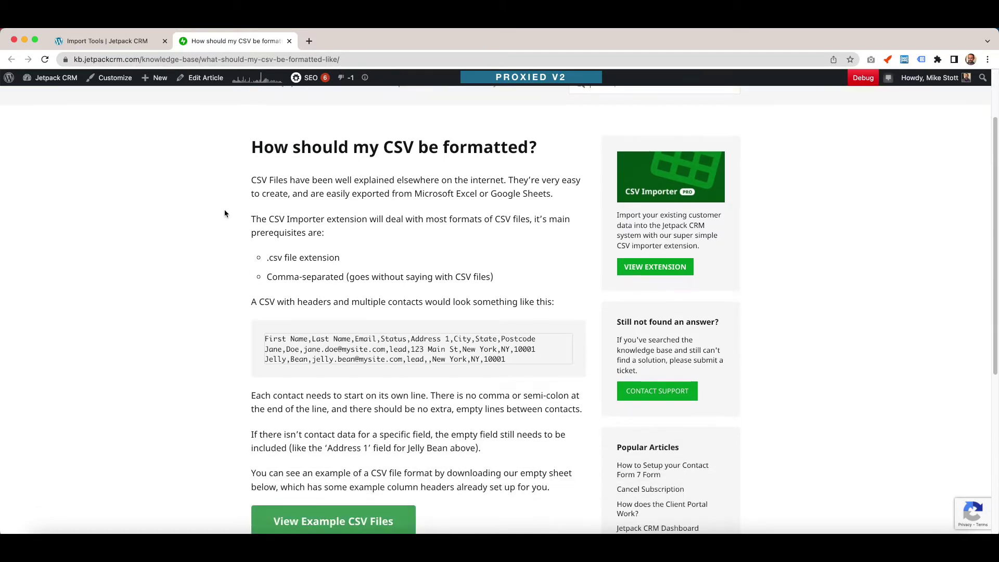
{"action": "scroll", "coordinate": [179, 225], "scroll_direction": "down", "scroll_amount": 4}
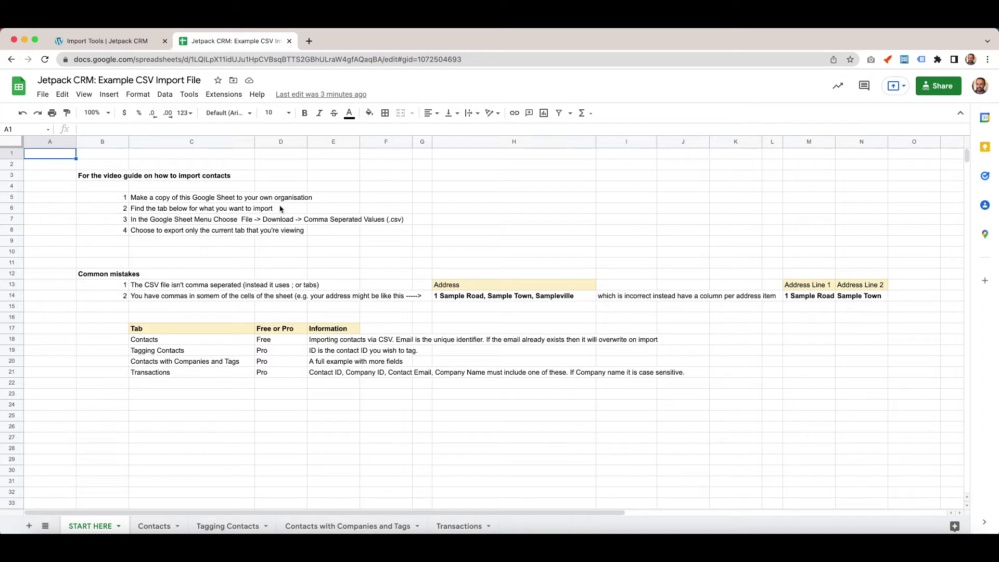
{"action": "left_click", "coordinate": [151, 525]}
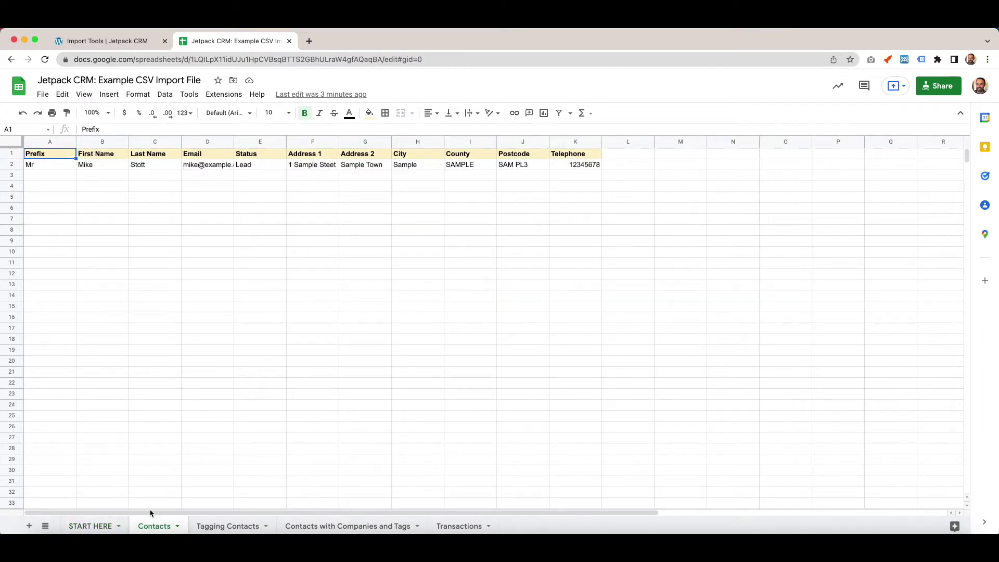
Download the example Contacts sheet as a .csv file and return to the Jetpack CRM importer.
{"action": "left_click", "coordinate": [46, 95]}
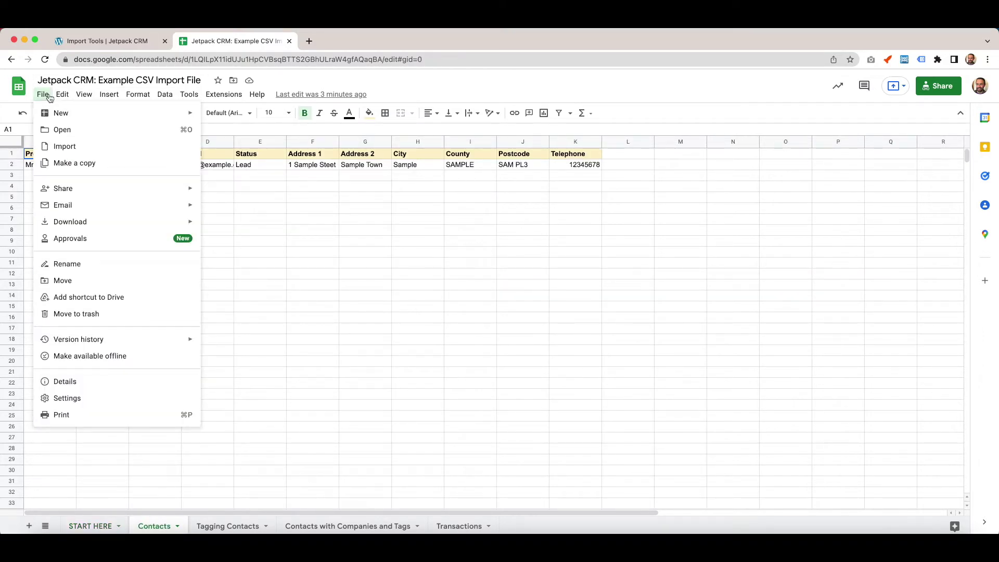
{"action": "mouse_move", "coordinate": [115, 223]}
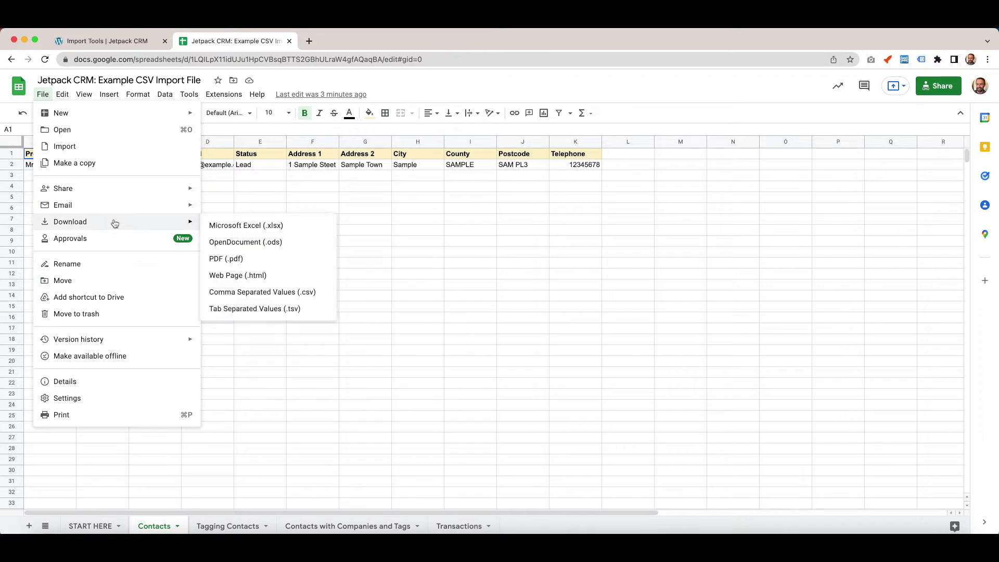
{"action": "left_click", "coordinate": [292, 294]}
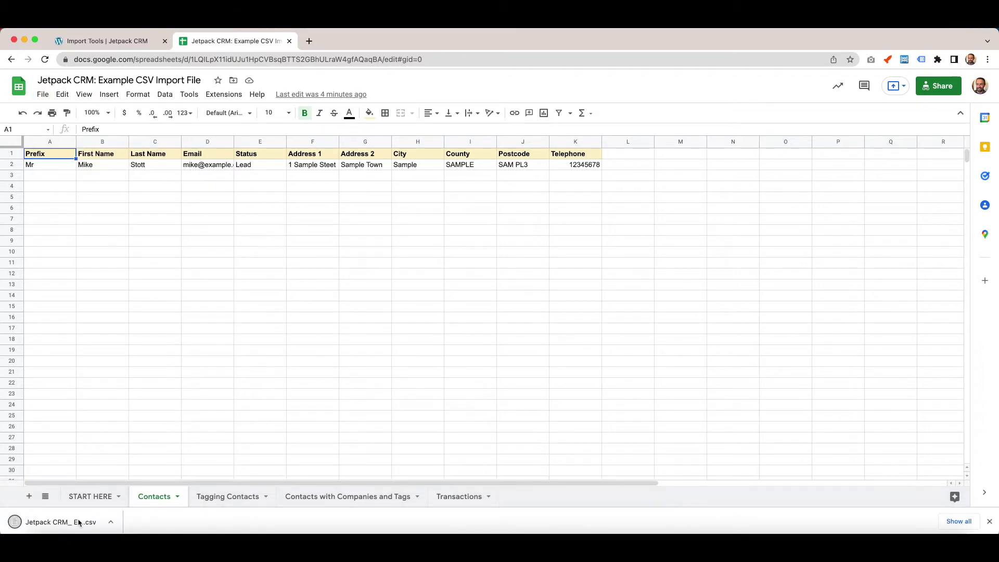
{"action": "left_click", "coordinate": [109, 41]}
Upload the downloaded Contacts CSV and start the CSV import.
{"action": "left_click", "coordinate": [360, 307]}
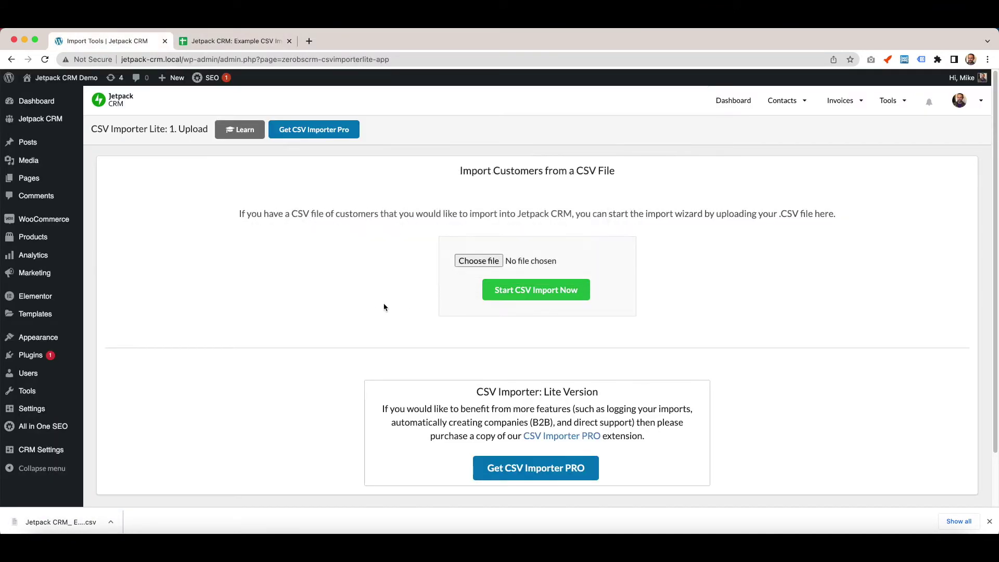
{"action": "left_click", "coordinate": [479, 261]}
{"action": "left_click", "coordinate": [526, 292]}
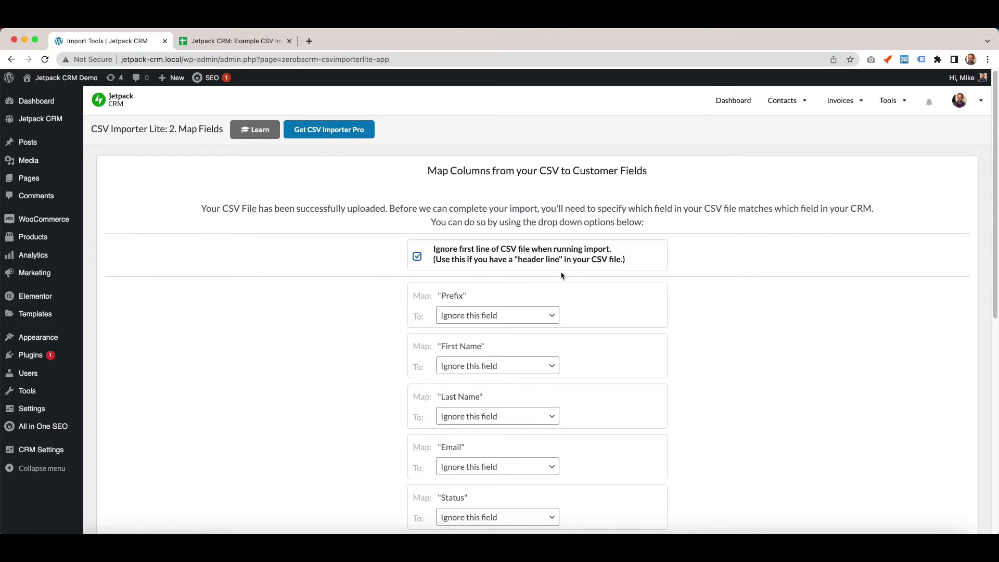
Compare the Map Fields list with the example sheet's columns, starting with Prefix.
{"action": "scroll", "coordinate": [314, 249], "scroll_direction": "down", "scroll_amount": 1}
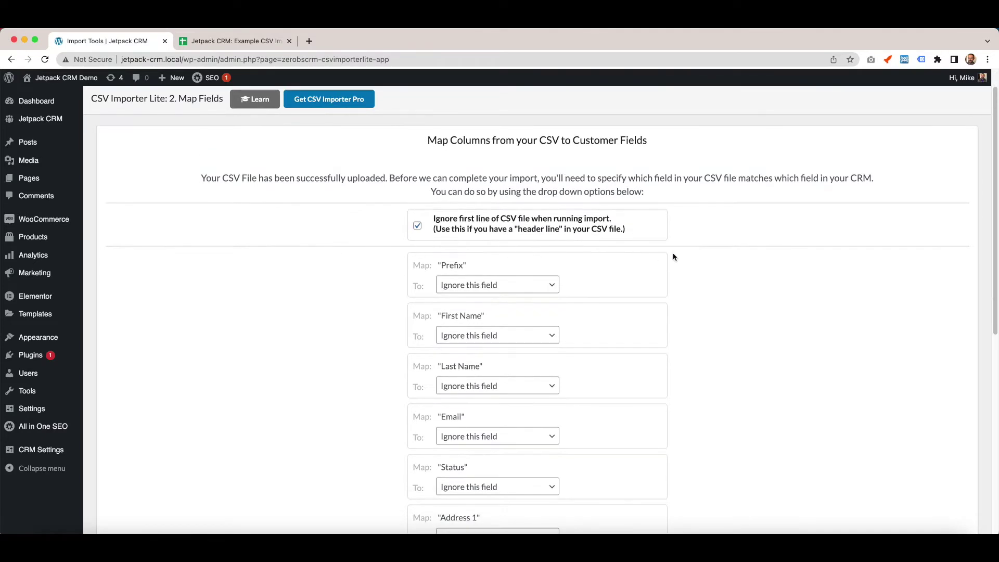
{"action": "scroll", "coordinate": [673, 255], "scroll_direction": "down", "scroll_amount": 10}
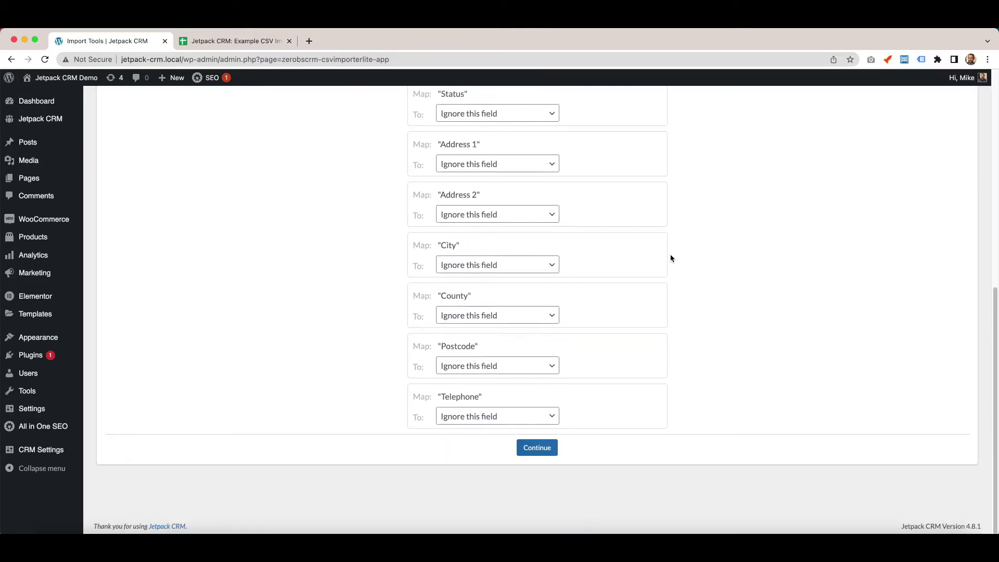
{"action": "scroll", "coordinate": [657, 259], "scroll_direction": "up", "scroll_amount": 5}
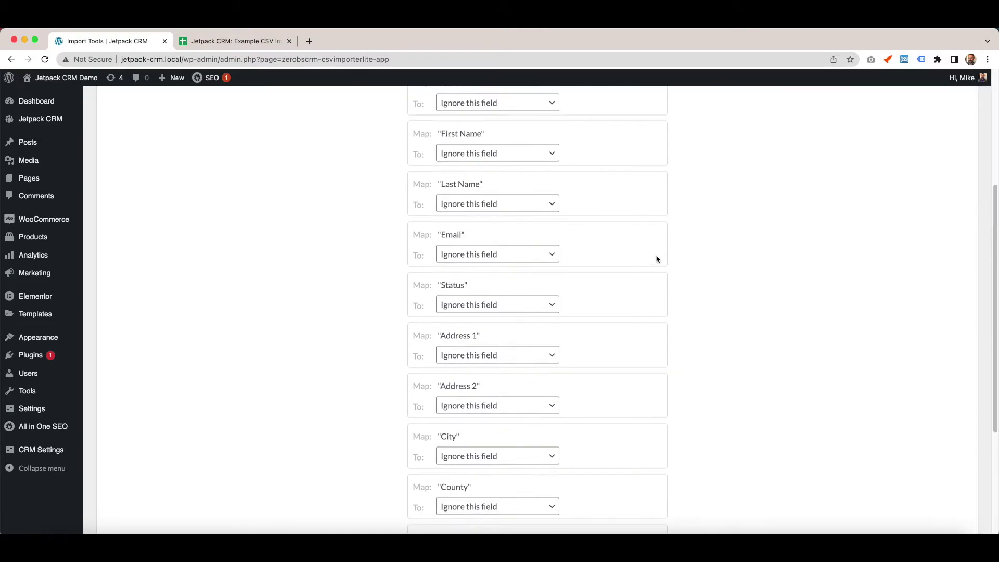
{"action": "left_click", "coordinate": [240, 46]}
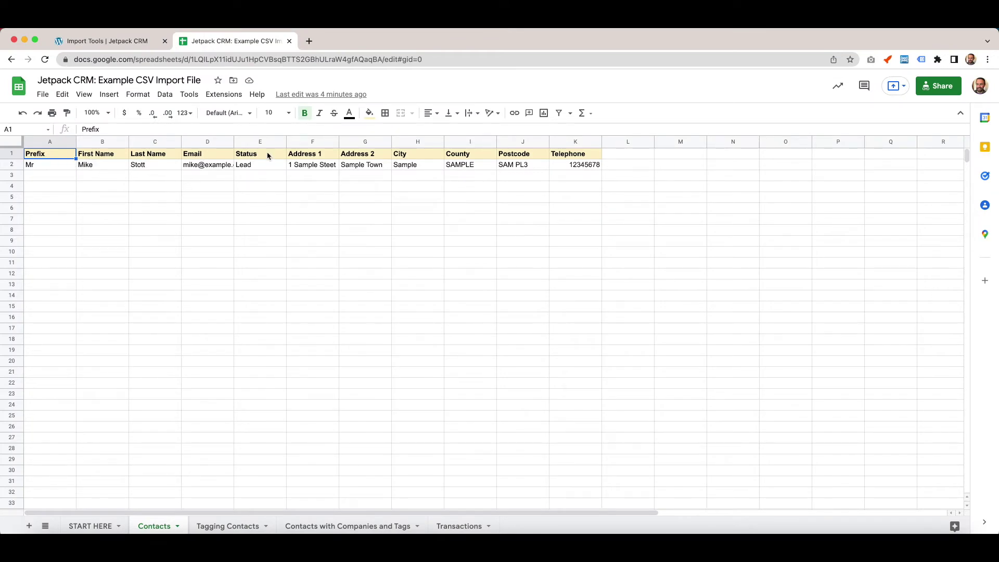
{"action": "left_click", "coordinate": [95, 46]}
{"action": "scroll", "coordinate": [398, 177], "scroll_direction": "up", "scroll_amount": 2}
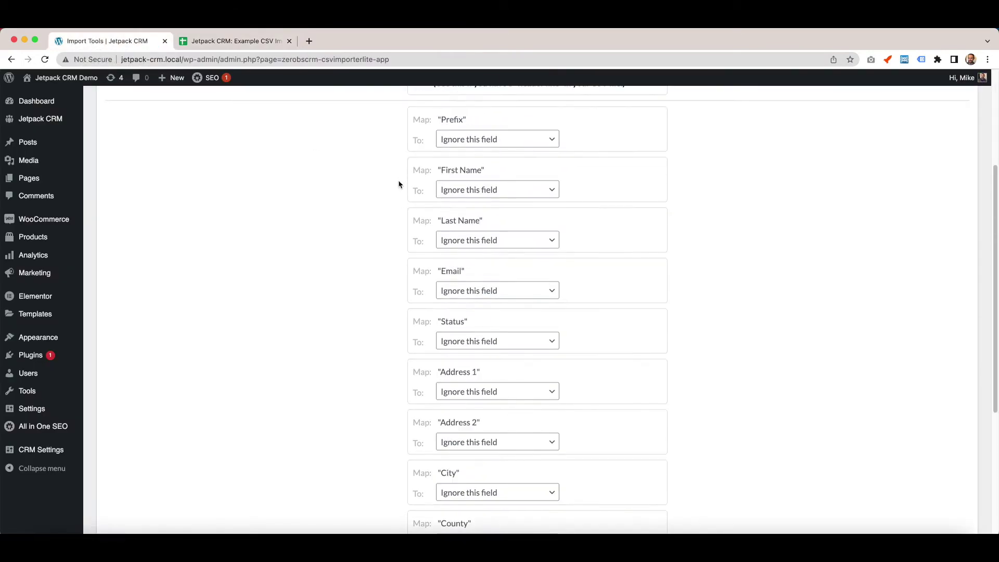
{"action": "scroll", "coordinate": [404, 177], "scroll_direction": "up", "scroll_amount": 2}
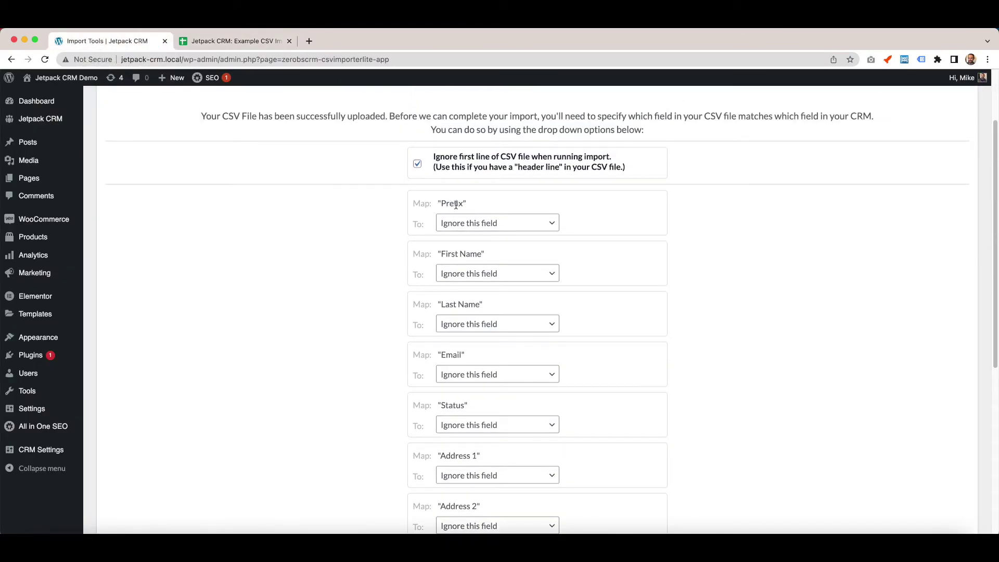
{"action": "left_click", "coordinate": [554, 229]}
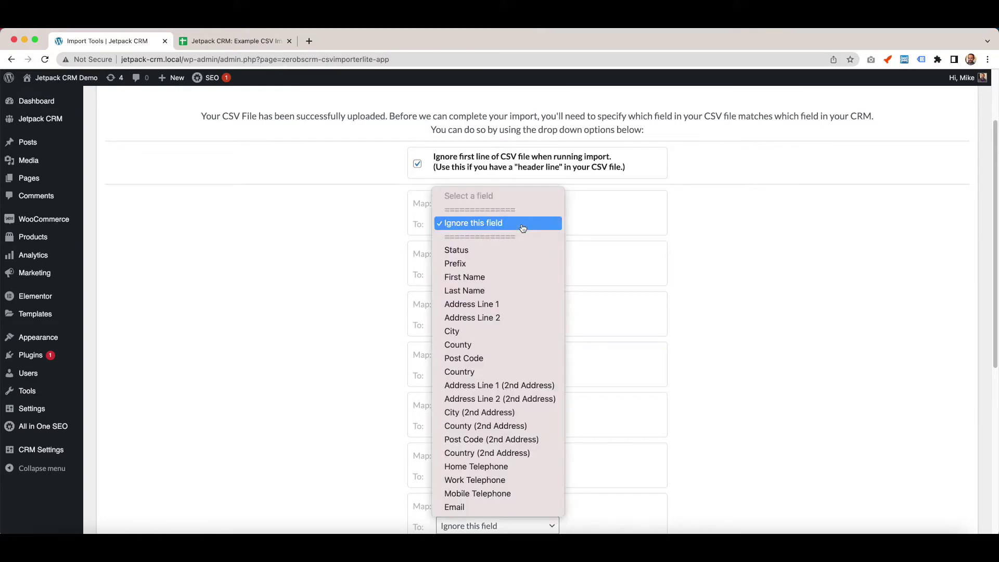
Map the Prefix, First Name, Last Name and Email columns to their matching fields.
{"action": "left_click", "coordinate": [477, 266]}
{"action": "left_click", "coordinate": [535, 276]}
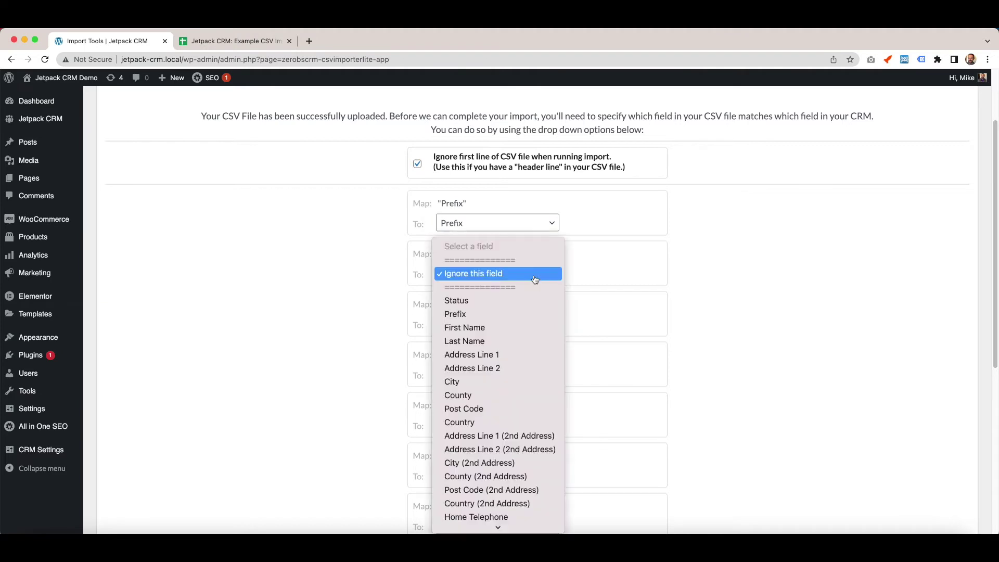
{"action": "left_click", "coordinate": [496, 328]}
{"action": "left_click", "coordinate": [523, 327]}
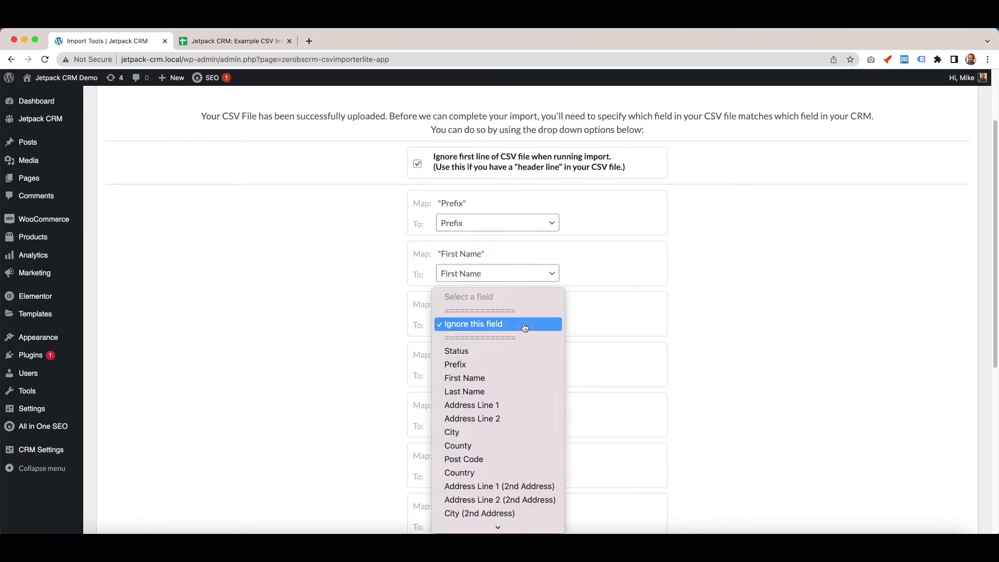
{"action": "left_click", "coordinate": [496, 391]}
{"action": "scroll", "coordinate": [579, 307], "scroll_direction": "down", "scroll_amount": 5}
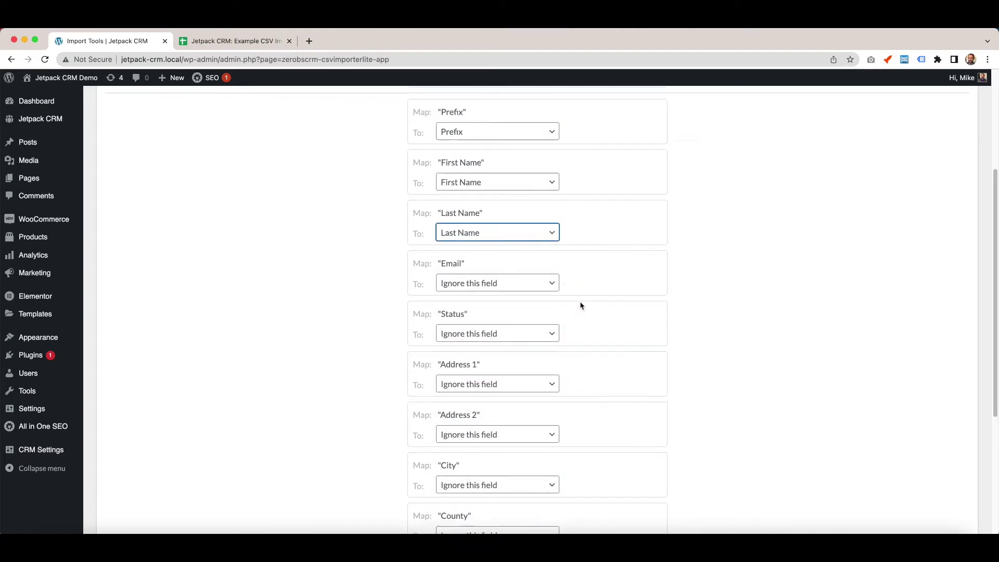
{"action": "left_click", "coordinate": [535, 198]}
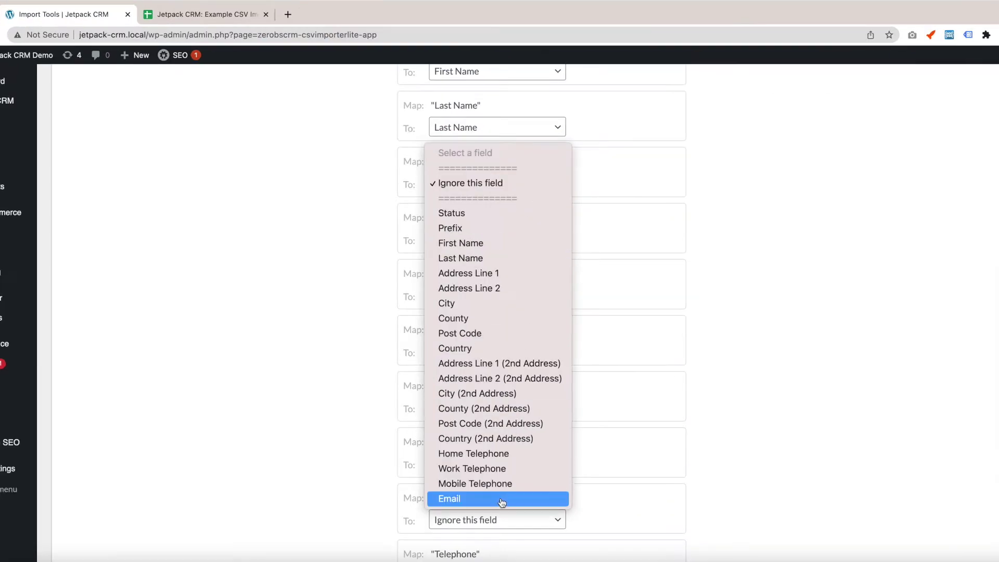
{"action": "left_click", "coordinate": [502, 483]}
Map Status to Status, and Address 1 and 2 to Address Line 1 and 2.
{"action": "left_click", "coordinate": [500, 249]}
{"action": "left_click", "coordinate": [458, 269]}
{"action": "left_click", "coordinate": [497, 297]}
{"action": "left_click", "coordinate": [468, 389]}
{"action": "left_click", "coordinate": [497, 353]}
{"action": "left_click", "coordinate": [468, 443]}
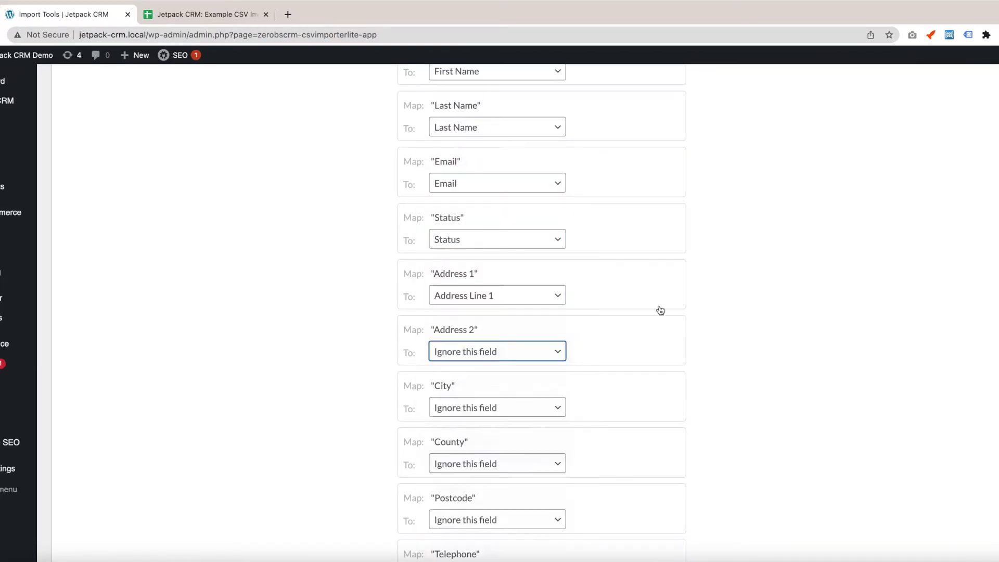
{"action": "scroll", "coordinate": [660, 310], "scroll_direction": "down", "scroll_amount": 3}
Map City, County and Postcode to their fields, and Telephone to Home Telephone.
{"action": "left_click", "coordinate": [497, 263]}
{"action": "left_click", "coordinate": [446, 383]}
{"action": "left_click", "coordinate": [497, 320]}
{"action": "left_click", "coordinate": [458, 455]}
{"action": "left_click", "coordinate": [497, 377]}
{"action": "left_click", "coordinate": [458, 525]}
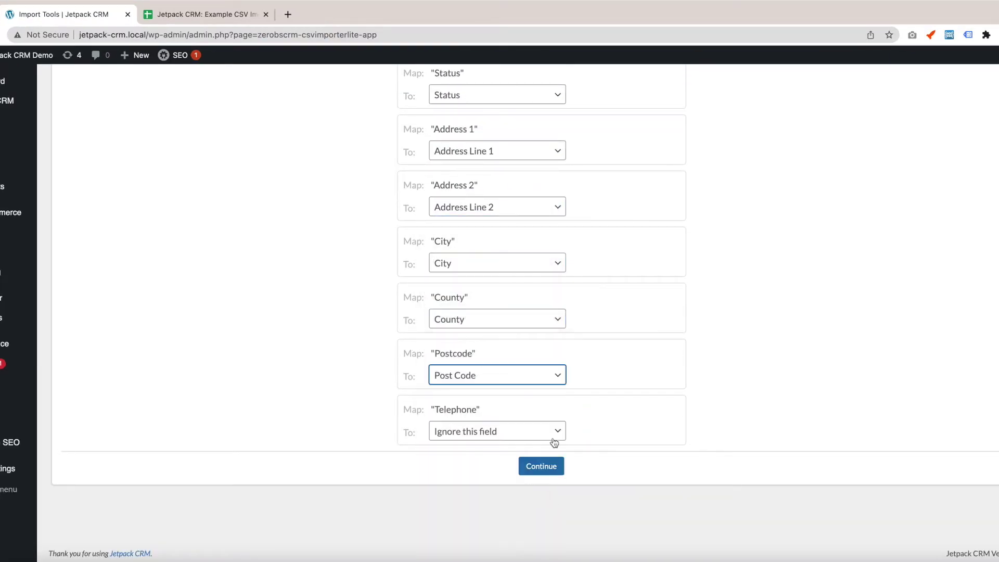
{"action": "left_click", "coordinate": [554, 434]}
{"action": "left_click", "coordinate": [484, 505]}
Review the completed mapping and continue to the Run Import step.
{"action": "scroll", "coordinate": [626, 445], "scroll_direction": "up", "scroll_amount": 10}
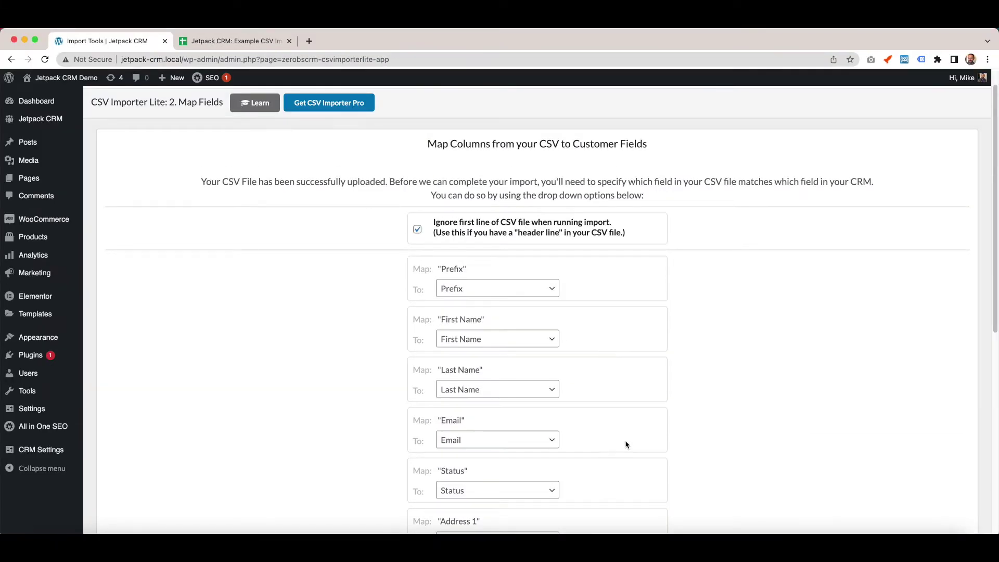
{"action": "scroll", "coordinate": [627, 444], "scroll_direction": "down", "scroll_amount": 8}
{"action": "left_click", "coordinate": [602, 363]}
{"action": "scroll", "coordinate": [602, 363], "scroll_direction": "up", "scroll_amount": 8}
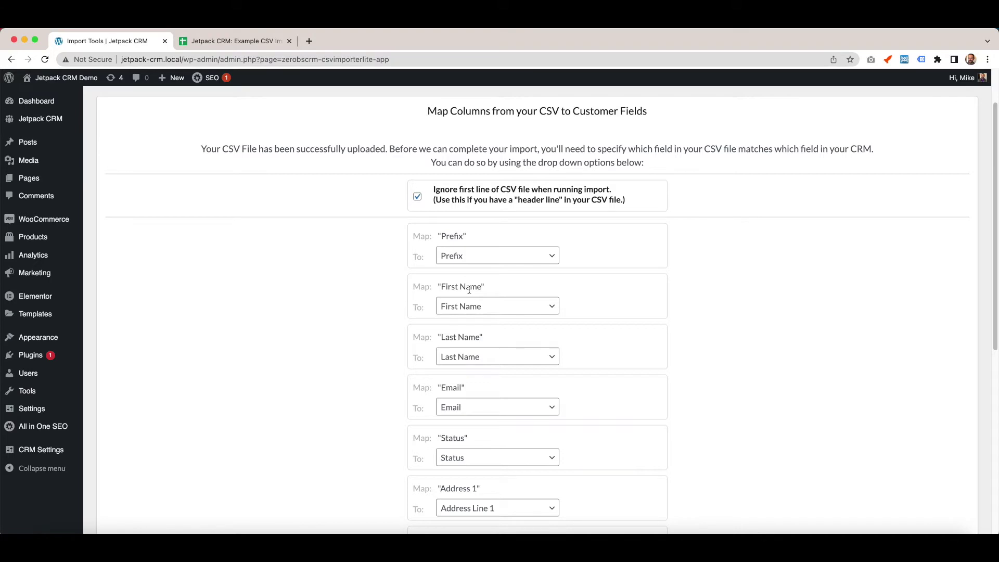
{"action": "scroll", "coordinate": [484, 457], "scroll_direction": "down", "scroll_amount": 8}
{"action": "left_click", "coordinate": [539, 447]}
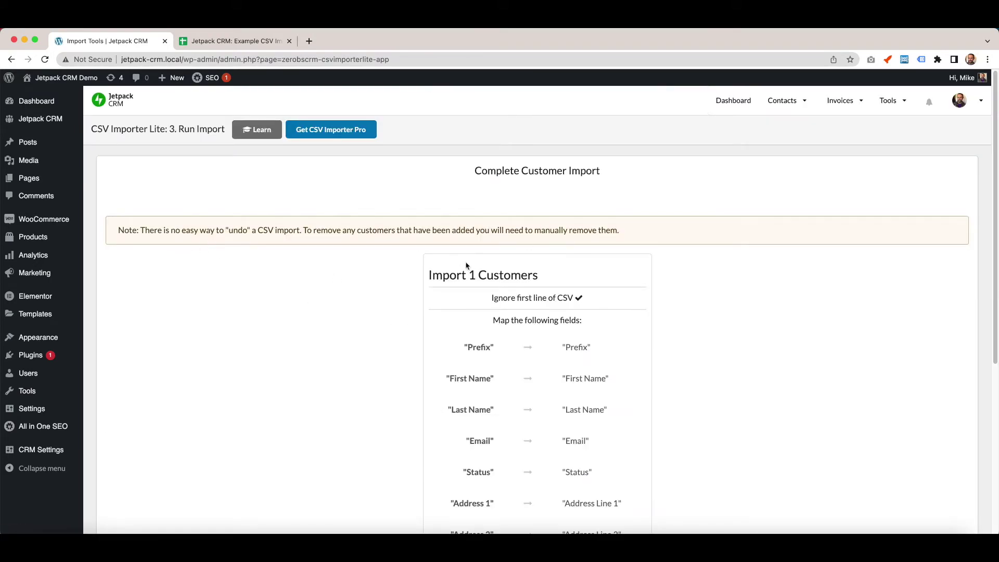
Check the field map against the example sheet, then run the single-contact import.
{"action": "left_click", "coordinate": [229, 41]}
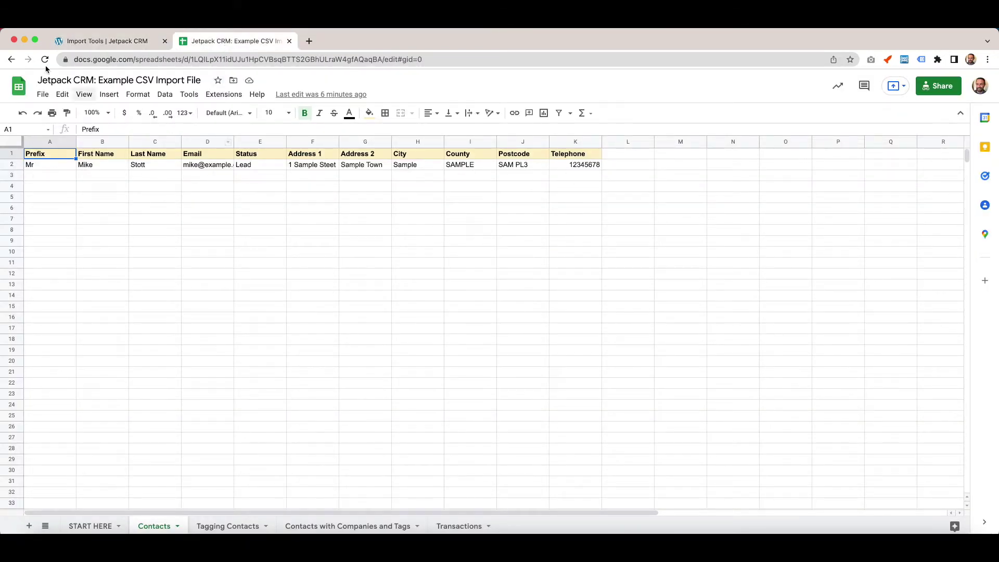
{"action": "left_click", "coordinate": [99, 41]}
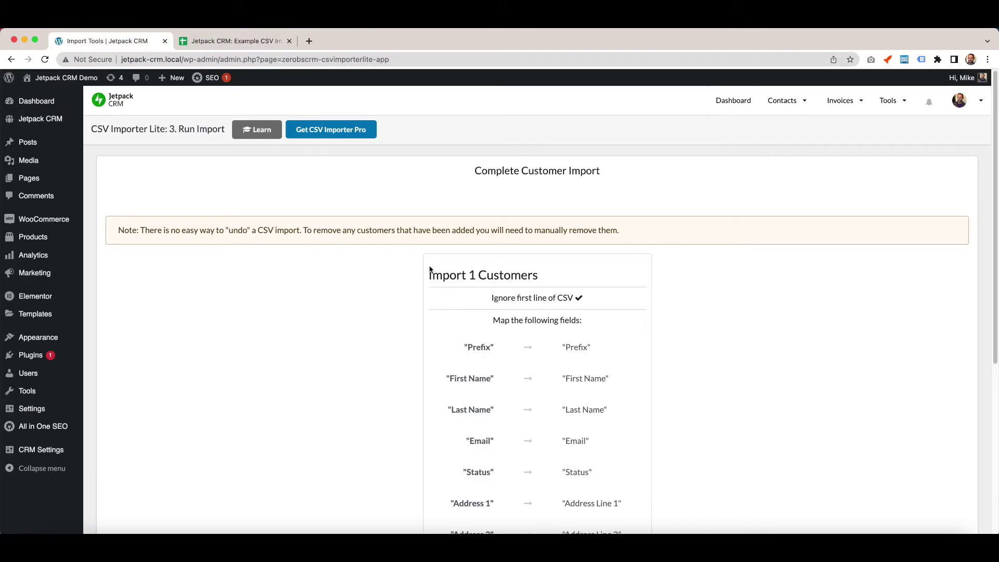
{"action": "scroll", "coordinate": [430, 269], "scroll_direction": "down", "scroll_amount": 5}
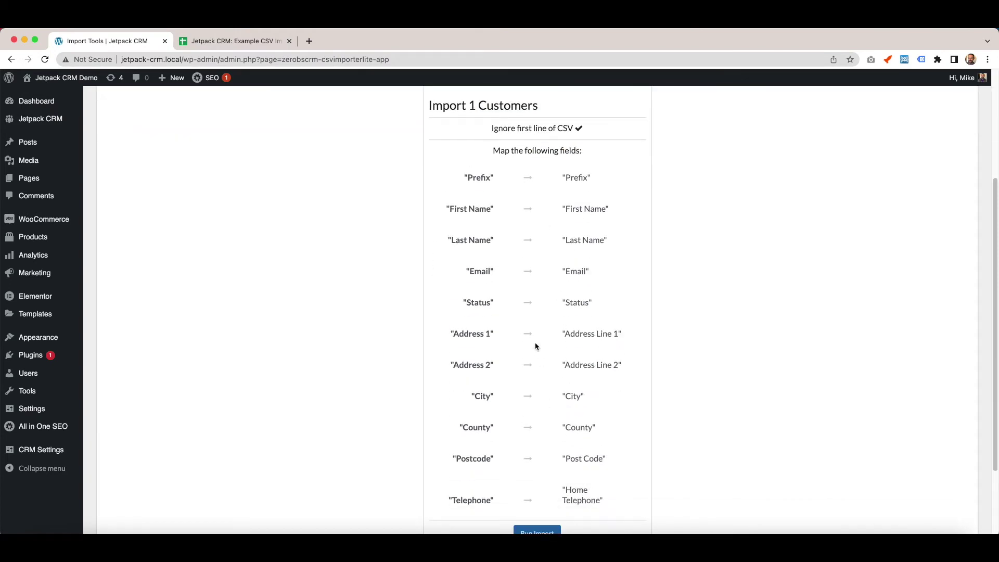
{"action": "scroll", "coordinate": [535, 346], "scroll_direction": "down", "scroll_amount": 2}
{"action": "left_click", "coordinate": [536, 445]}
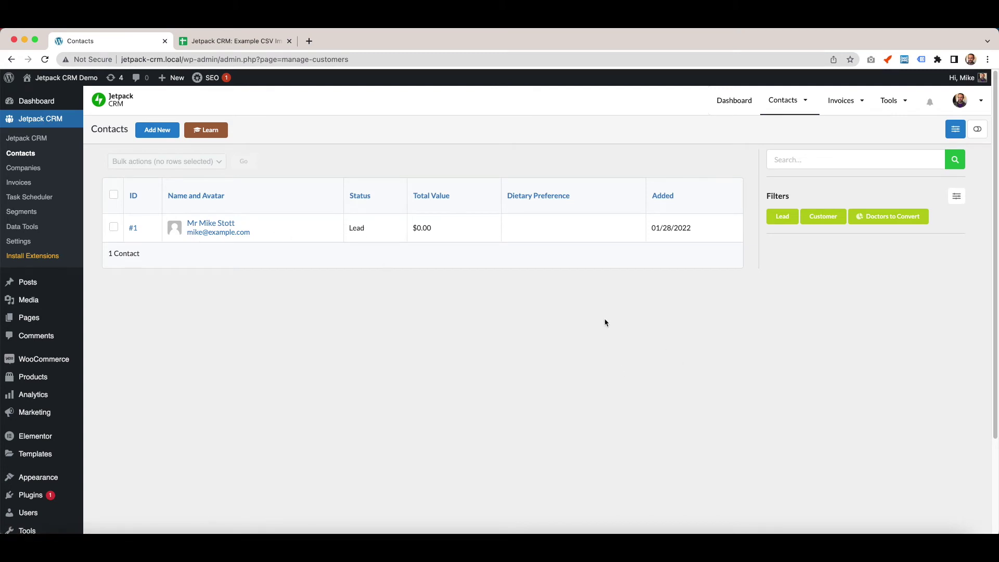
{"action": "left_click", "coordinate": [226, 41]}
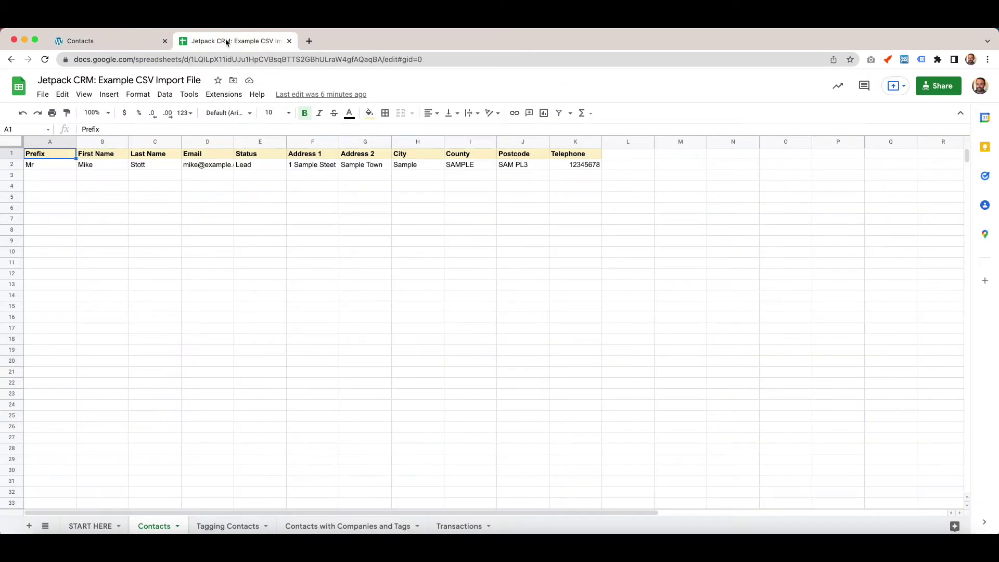
{"action": "left_click", "coordinate": [54, 175]}
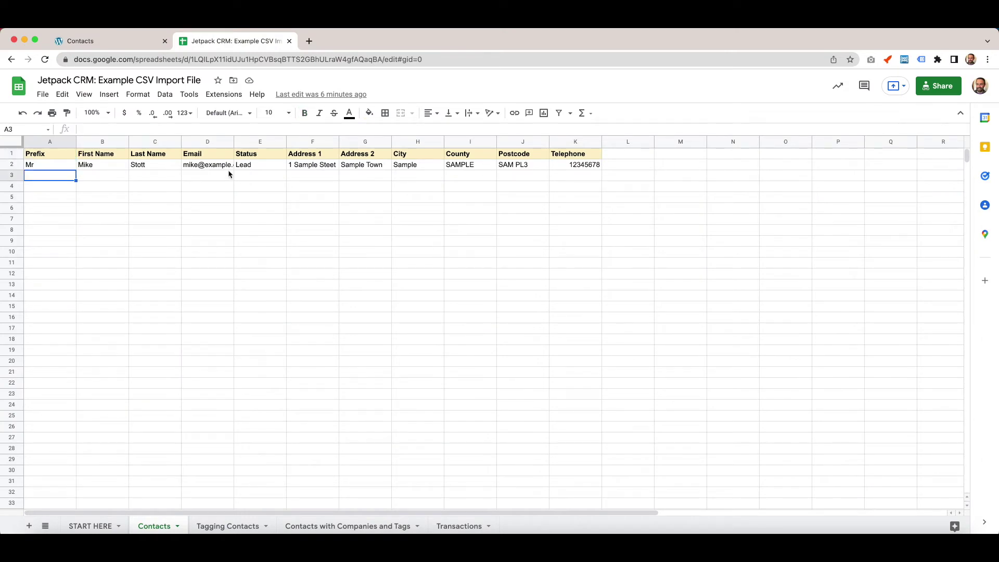
{"action": "type", "text": "Mrs"}
{"action": "key", "text": "Tab"}
{"action": "type", "text": "Jane"}
{"action": "key", "text": "Tab"}
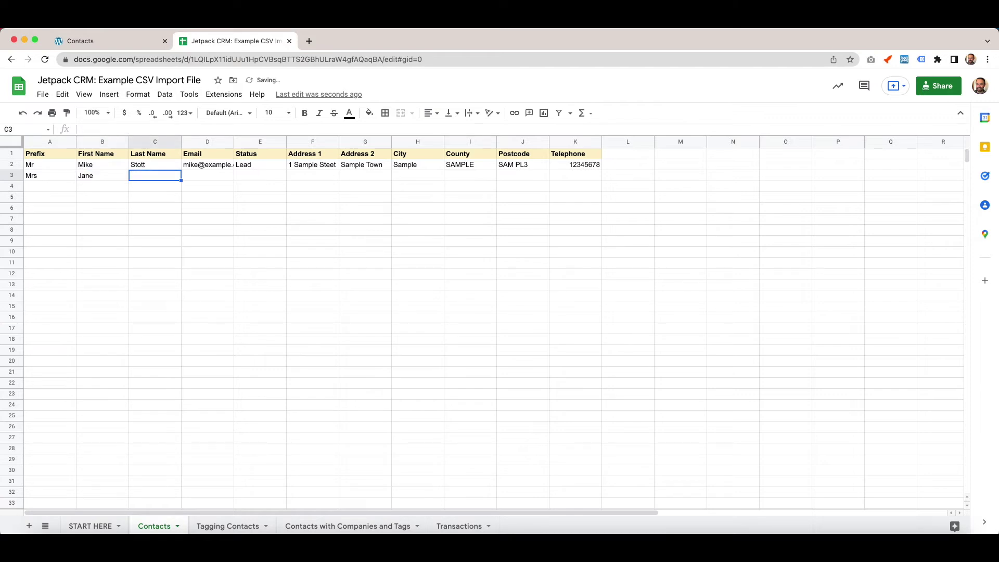
{"action": "type", "text": "Doe"}
{"action": "key", "text": "Tab"}
{"action": "type", "text": "jane@example.com"}
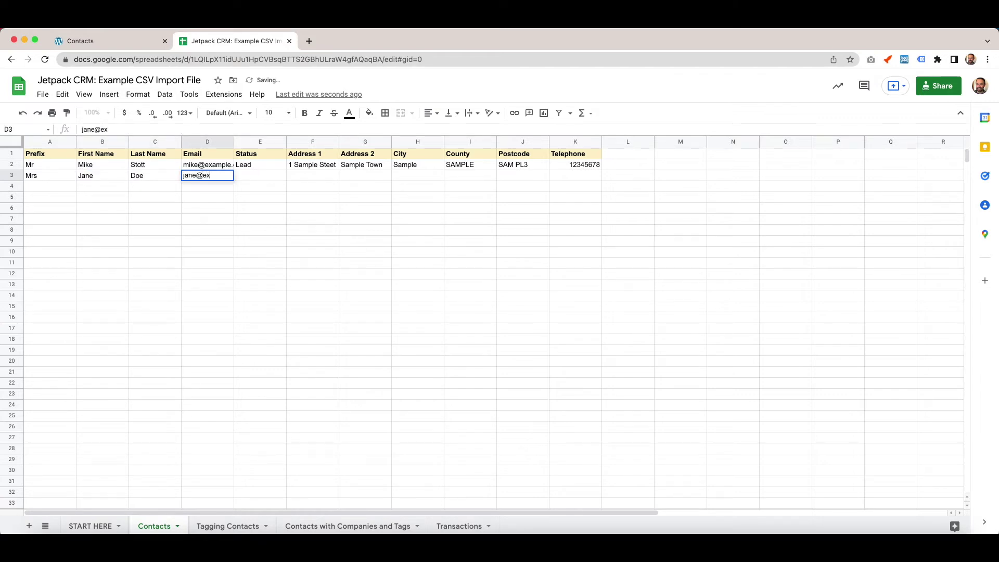
{"action": "key", "text": "Tab"}
{"action": "type", "text": "Customer"}
Set the street addresses to 1 and 2 Sample Street and fill row 3's remaining fields.
{"action": "key", "text": "Tab"}
{"action": "type", "text": "2 Sample Street"}
{"action": "key", "text": "Up"}
{"action": "type", "text": "1 Sample Street"}
{"action": "key", "text": "Tab"}
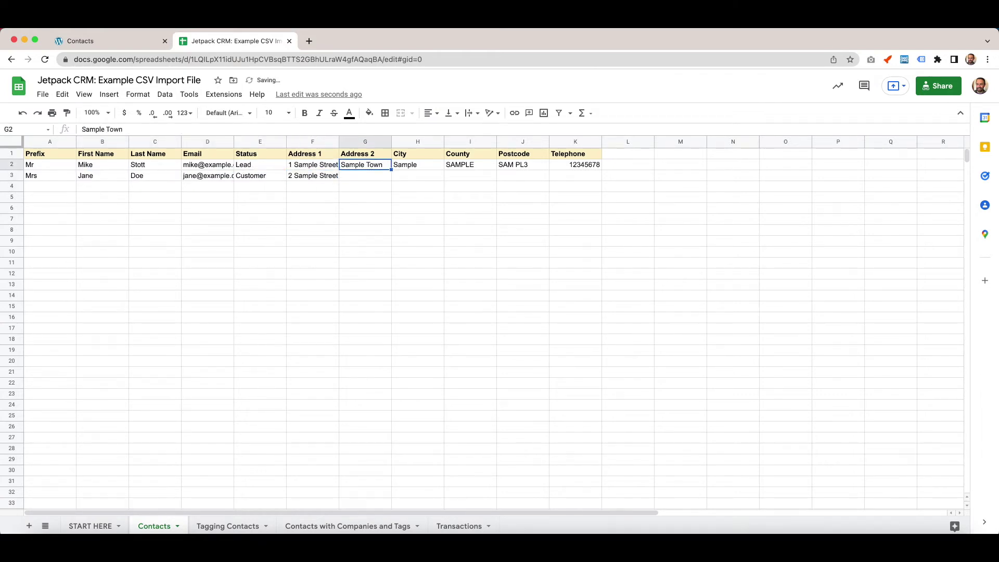
{"action": "key", "text": "shift+Right"}
{"action": "key", "text": "shift+Right"}
{"action": "key", "text": "shift+Right"}
{"action": "key", "text": "shift+Right"}
{"action": "key", "text": "shift+Down"}
{"action": "key", "text": "ctrl+d"}
Copy rows 2–3's Status-to-Telephone details down to row 23, with numbered street addresses.
{"action": "left_click_drag", "start_coordinate": [260, 165], "coordinate": [575, 175]}
{"action": "key", "text": "ctrl+c"}
{"action": "left_click_drag", "start_coordinate": [260, 186], "coordinate": [260, 197]}
{"action": "left_click_drag", "start_coordinate": [280, 261], "coordinate": [261, 394]}
{"action": "key", "text": "ctrl+v"}
{"action": "left_click_drag", "start_coordinate": [312, 164], "coordinate": [339, 394]}
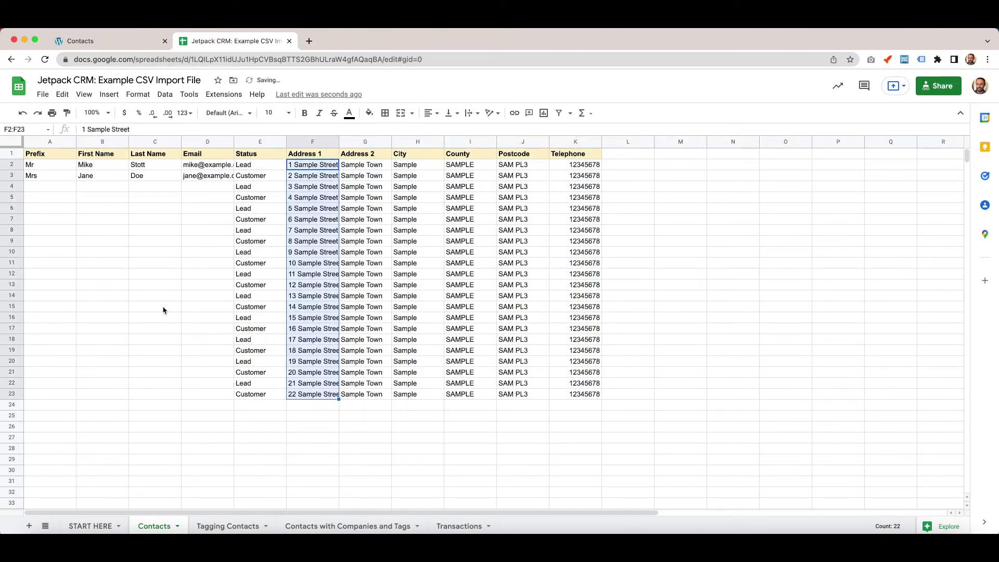
{"action": "left_click", "coordinate": [212, 180]}
{"action": "key", "text": "Down"}
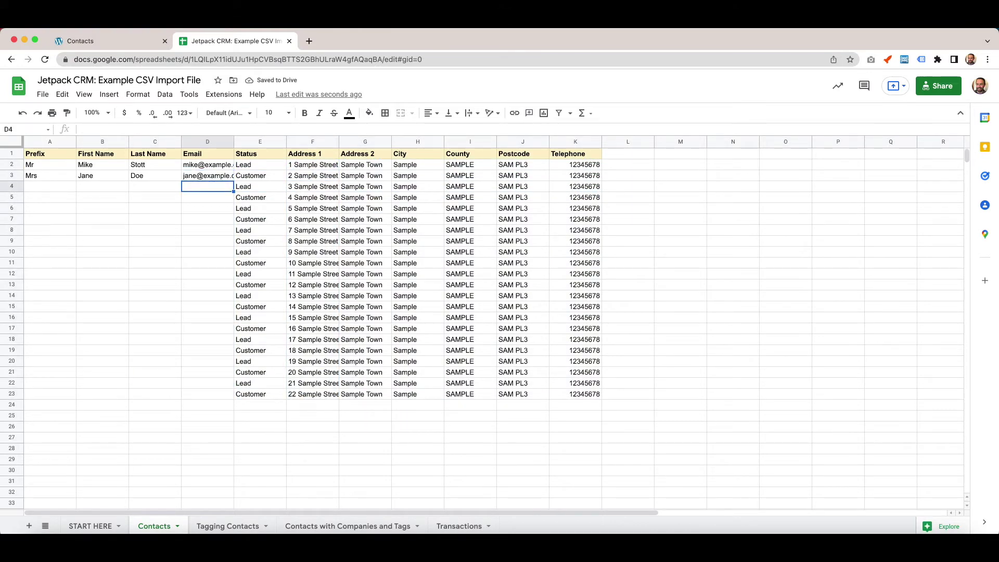
{"action": "key", "text": "Left"}
{"action": "key", "text": "Left"}
{"action": "key", "text": "Left"}
{"action": "type", "text": "Dr"}
{"action": "key", "text": "Tab"}
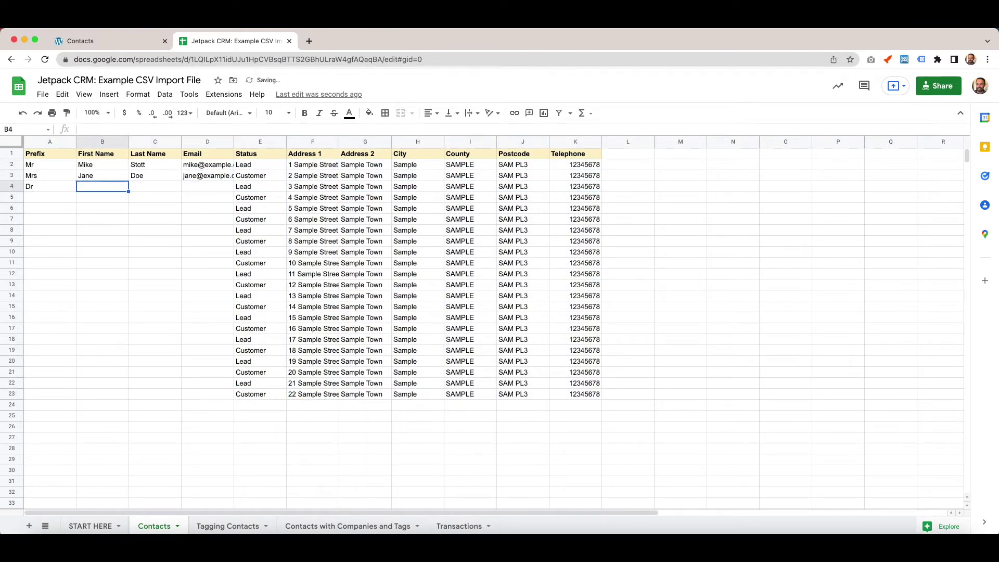
{"action": "key", "text": "Return"}
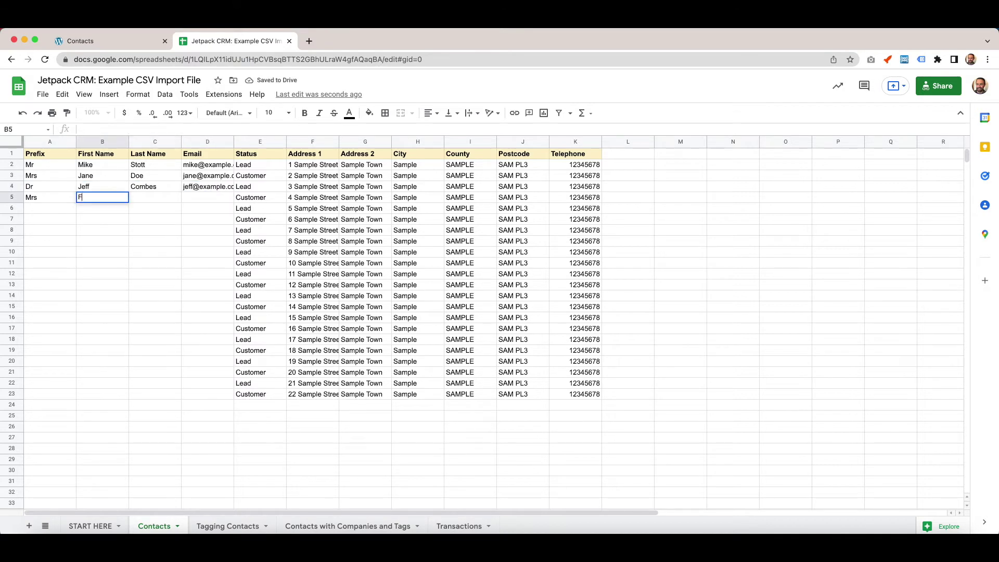
{"action": "key", "text": "Down"}
{"action": "key", "text": "Left"}
{"action": "key", "text": "Left"}
{"action": "type", "text": "Harry Peter Frank Lesley Anne Katie Brandy"}
{"action": "left_click", "coordinate": [207, 208]}
{"action": "type", "text": "Harry@example.com"}
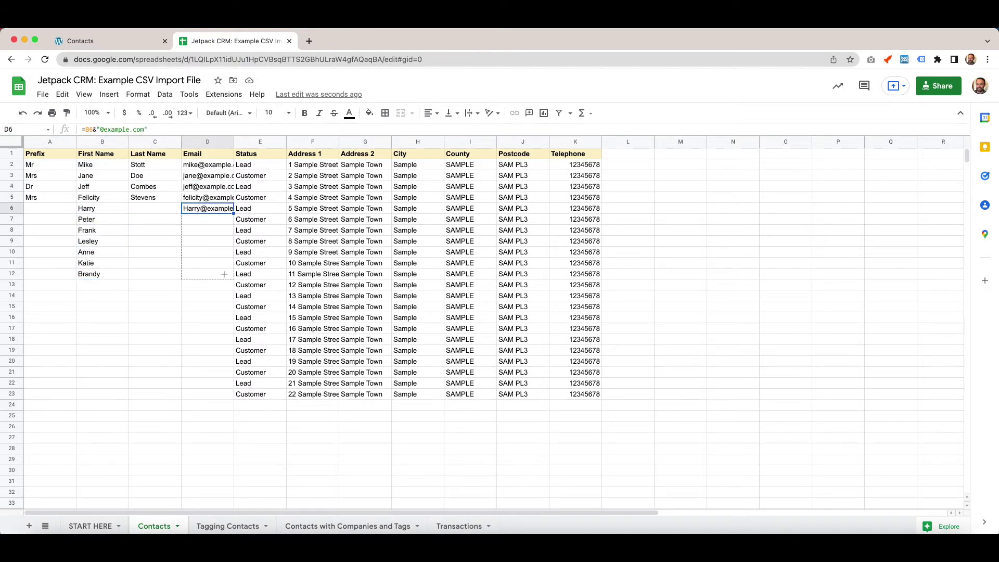
{"action": "key", "text": "ctrl+Return"}
{"action": "left_click", "coordinate": [155, 208]}
{"action": "key", "text": "Down"}
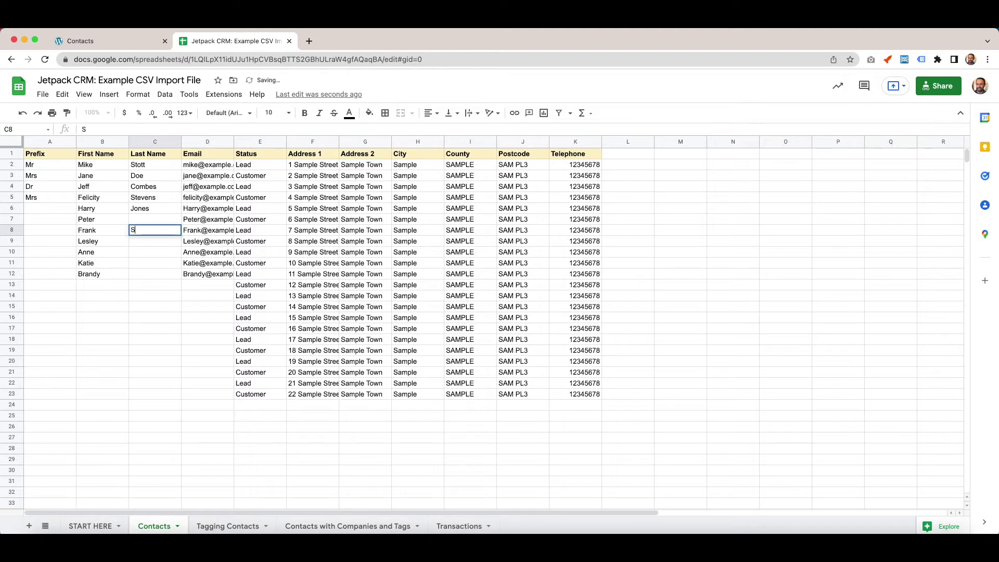
{"action": "key", "text": "Return"}
{"action": "key", "text": "Down"}
{"action": "key", "text": "Down"}
{"action": "key", "text": "Down"}
{"action": "key", "text": "Down"}
{"action": "key", "text": "Down"}
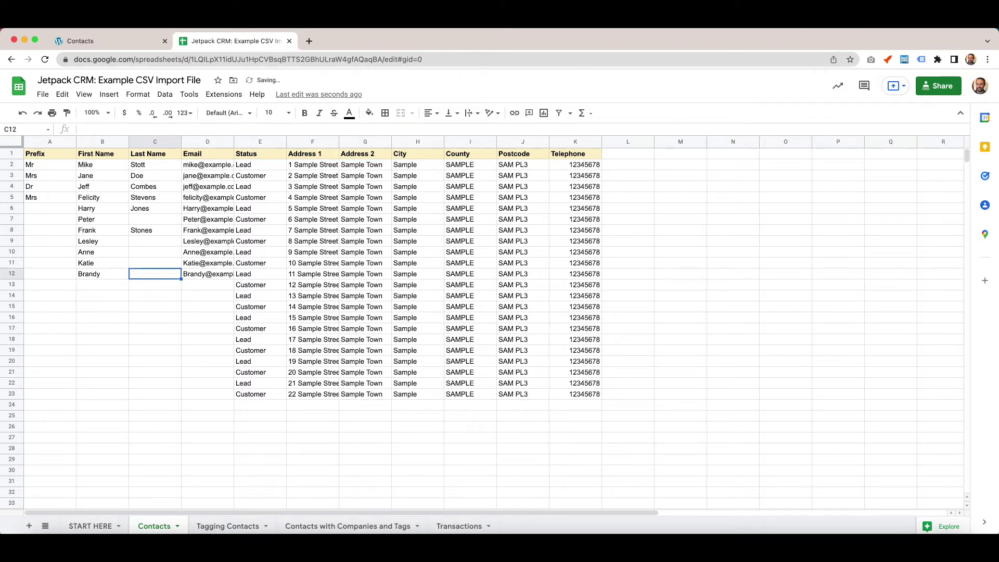
{"action": "key", "text": "Left"}
{"action": "key", "text": "Up"}
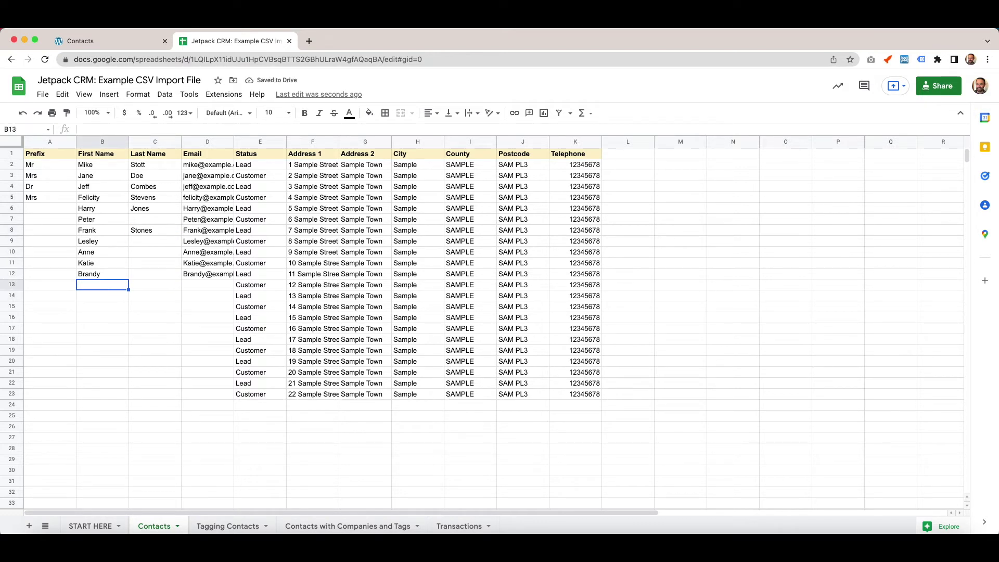
{"action": "key", "text": "Left"}
{"action": "key", "text": "Up"}
{"action": "key", "text": "Up"}
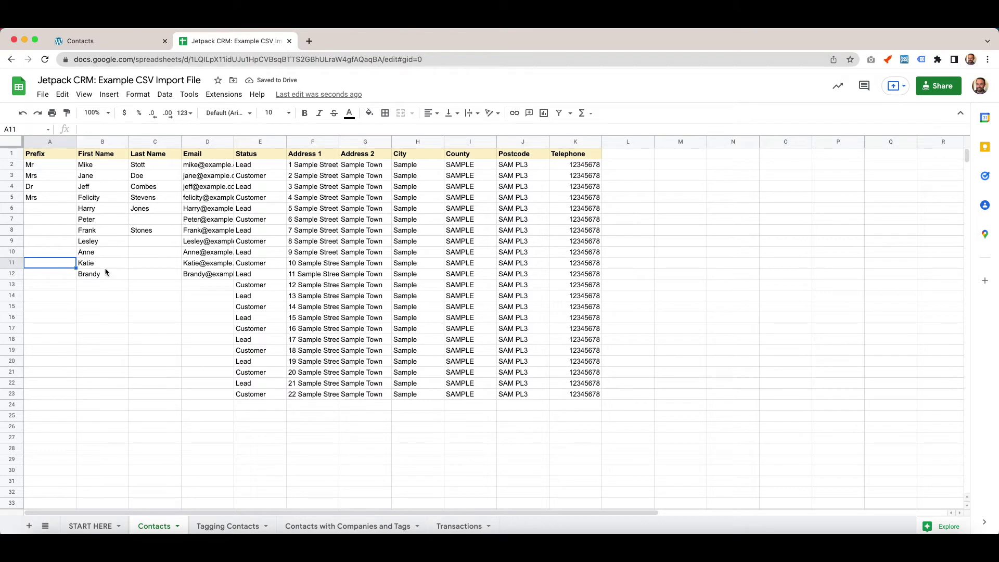
Extend emails to row 23, add first names Woody to Owen, and fill prefixes, replacing unknown with Dave.
{"action": "left_click_drag", "start_coordinate": [102, 270], "coordinate": [196, 272]}
{"action": "left_click", "coordinate": [209, 284]}
{"action": "left_click", "coordinate": [210, 275]}
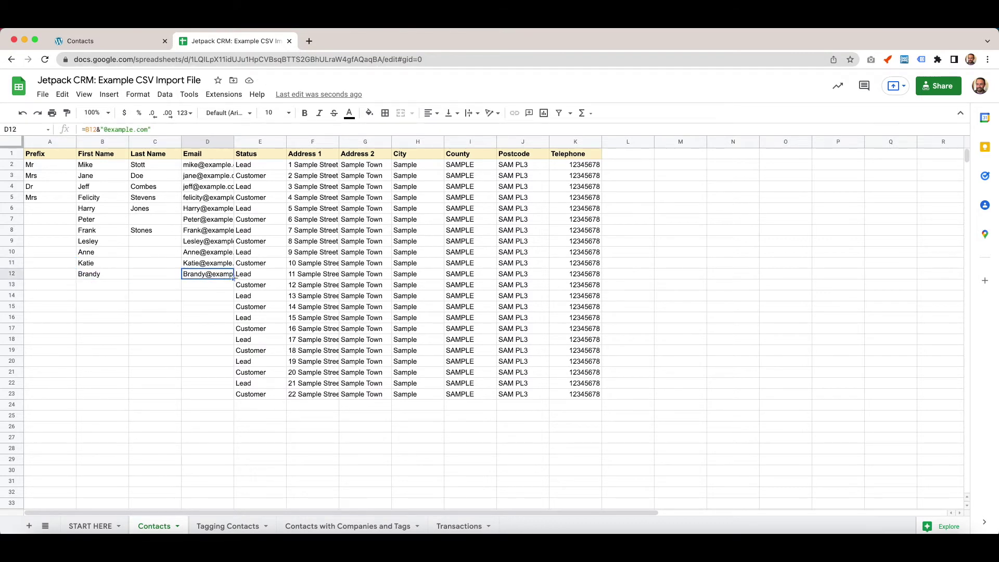
{"action": "double_click", "coordinate": [233, 279]}
{"action": "left_click", "coordinate": [102, 285]}
{"action": "type", "text": "unknown Woody Arnauld Craig Sally Susie Brandy Dat Gary Steven Owen"}
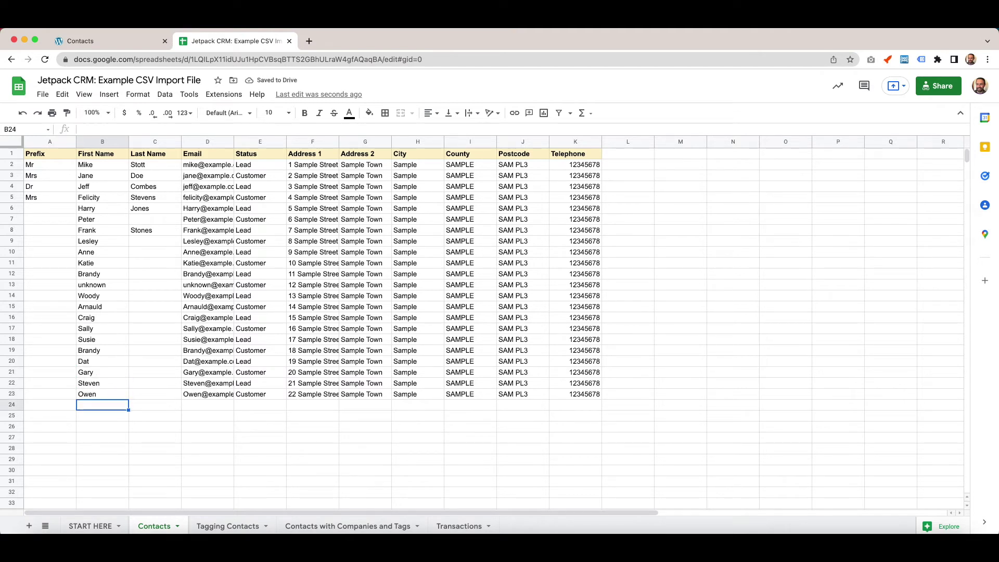
{"action": "left_click", "coordinate": [29, 209]}
{"action": "type", "text": "Mr Mr Mr Miss Mrs Mrs Miss Mr\tDave Dr Master Lord Lad"}
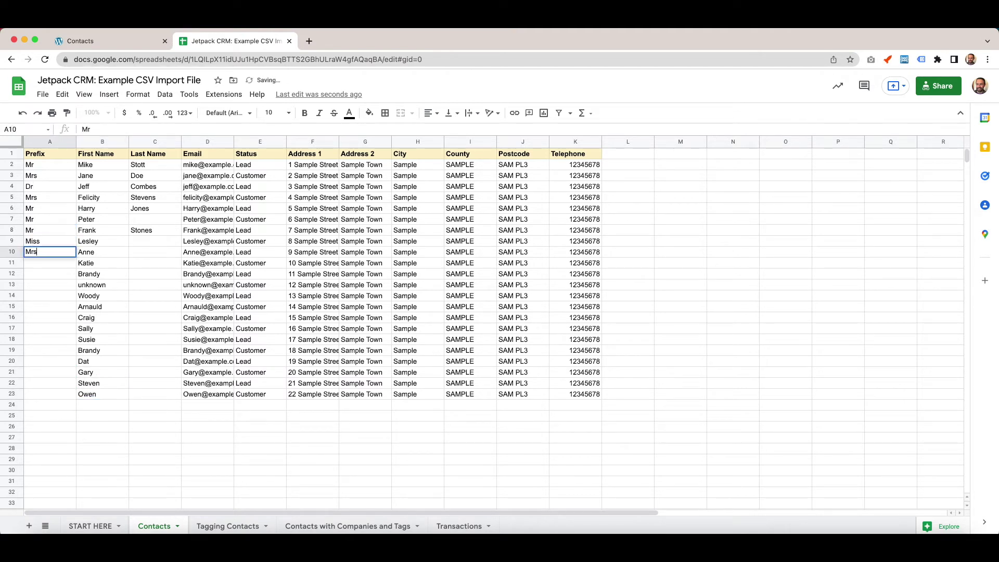
{"action": "type", "text": "y Miss Ms Mr Mr Mr Mr"}
Re-download the updated Contacts sheet as a .csv file.
{"action": "left_click", "coordinate": [43, 94]}
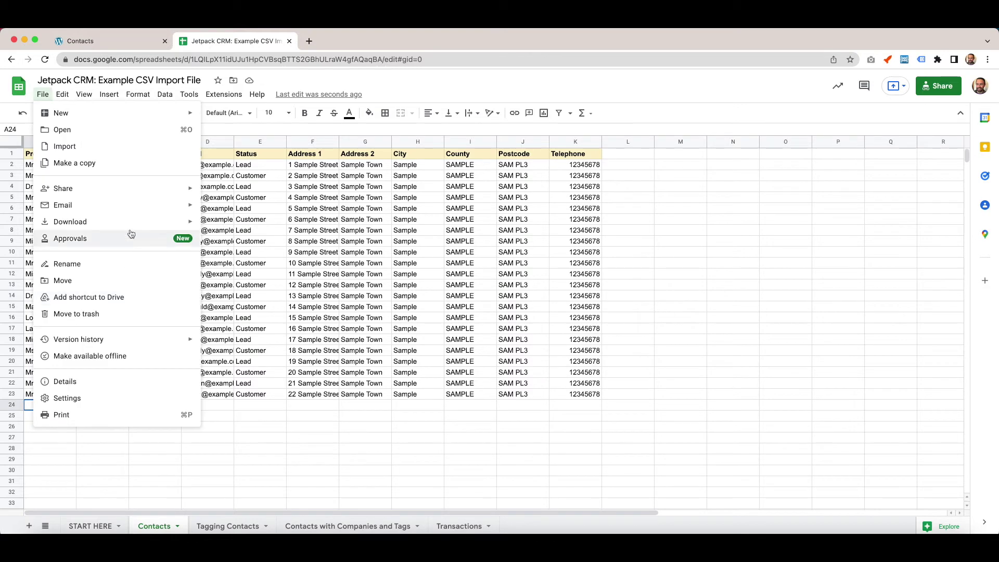
{"action": "mouse_move", "coordinate": [161, 220]}
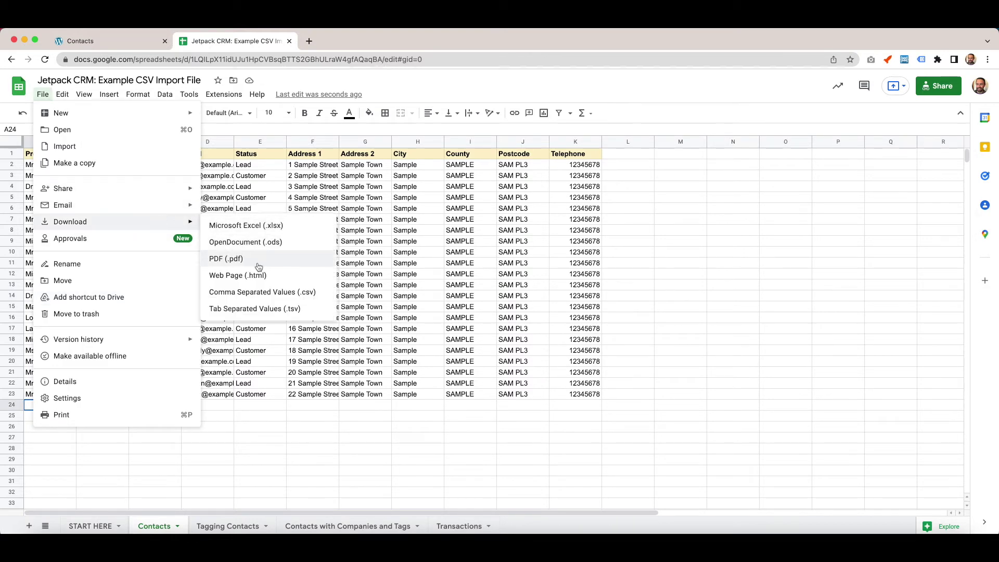
{"action": "left_click", "coordinate": [263, 301]}
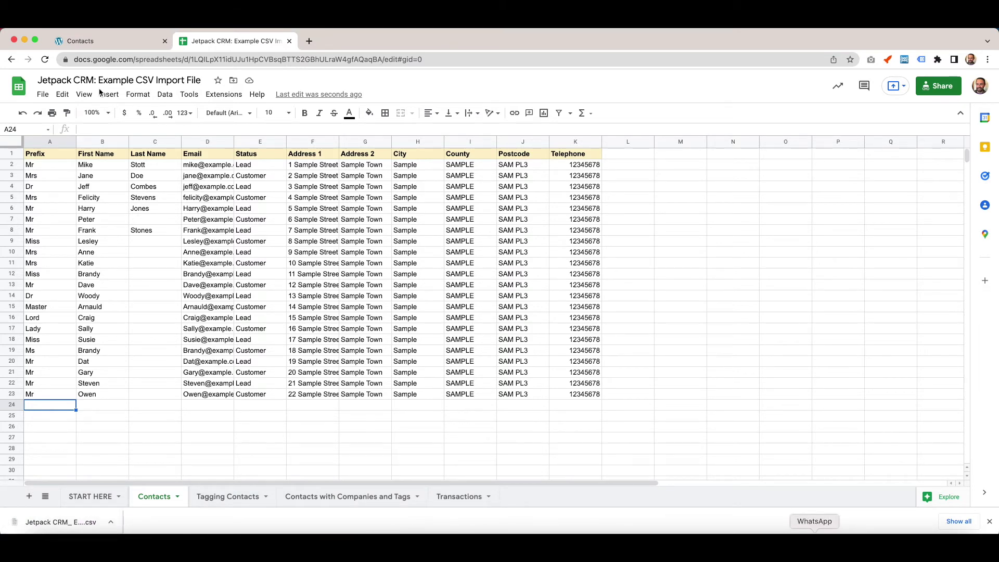
Open the contact CSV importer, ignore the first CSV line, and map Prefix to Prefix.
{"action": "left_click", "coordinate": [107, 47]}
{"action": "mouse_move", "coordinate": [786, 102]}
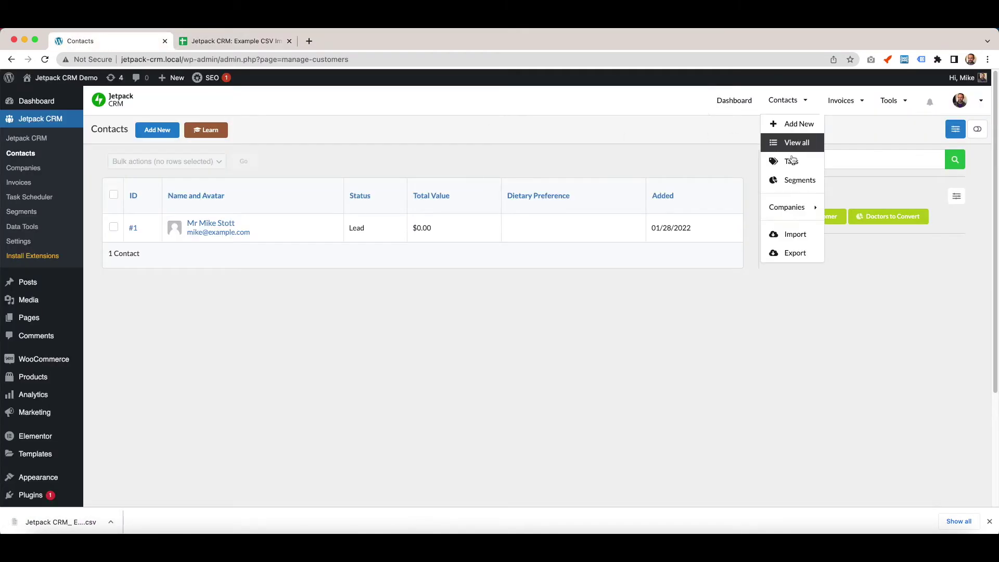
{"action": "left_click", "coordinate": [794, 233]}
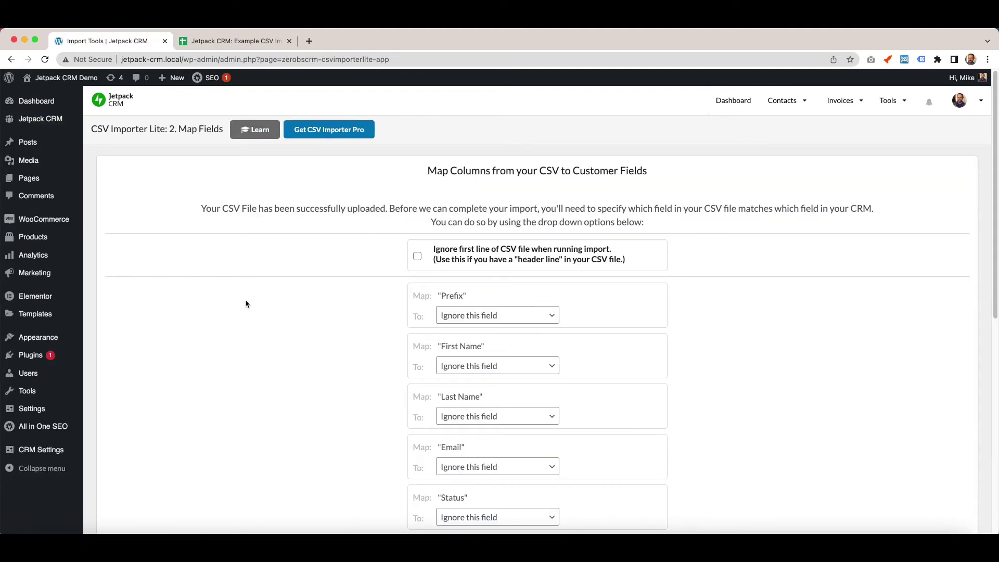
{"action": "left_click", "coordinate": [417, 256]}
{"action": "left_click", "coordinate": [526, 315]}
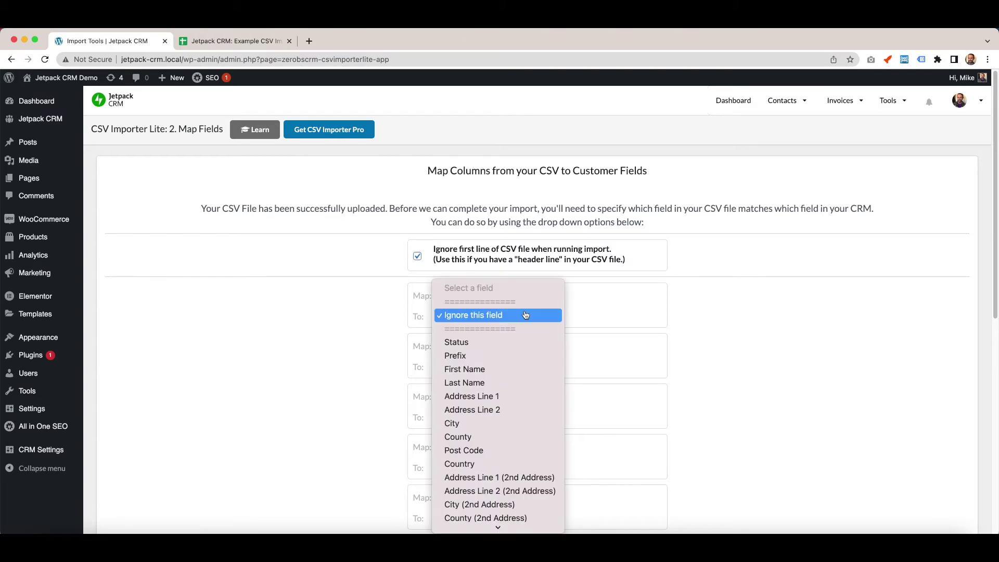
{"action": "left_click", "coordinate": [560, 355]}
Map the remaining columns to their fields and run the import of the 22 customers.
{"action": "scroll", "coordinate": [599, 354], "scroll_direction": "down", "scroll_amount": 10}
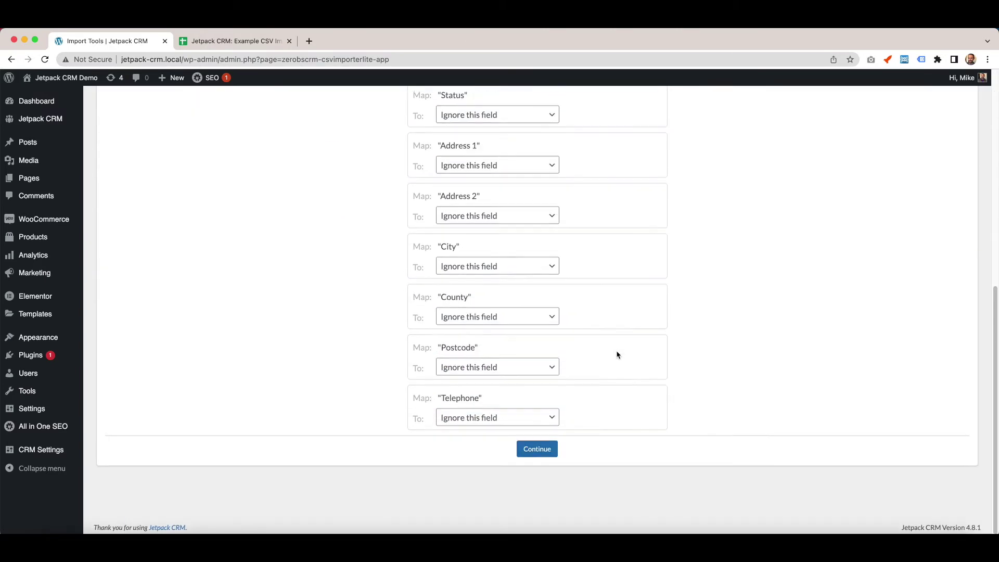
{"action": "scroll", "coordinate": [617, 355], "scroll_direction": "up", "scroll_amount": 10}
{"action": "left_click", "coordinate": [491, 210]}
{"action": "left_click", "coordinate": [518, 399]}
{"action": "left_click", "coordinate": [537, 449]}
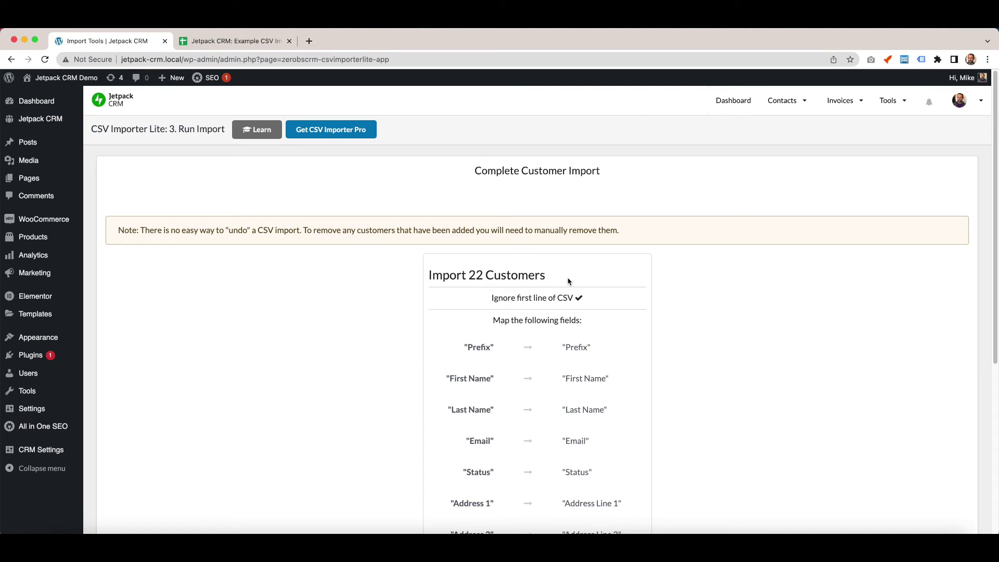
{"action": "scroll", "coordinate": [568, 281], "scroll_direction": "down", "scroll_amount": 5}
{"action": "left_click", "coordinate": [539, 434]}
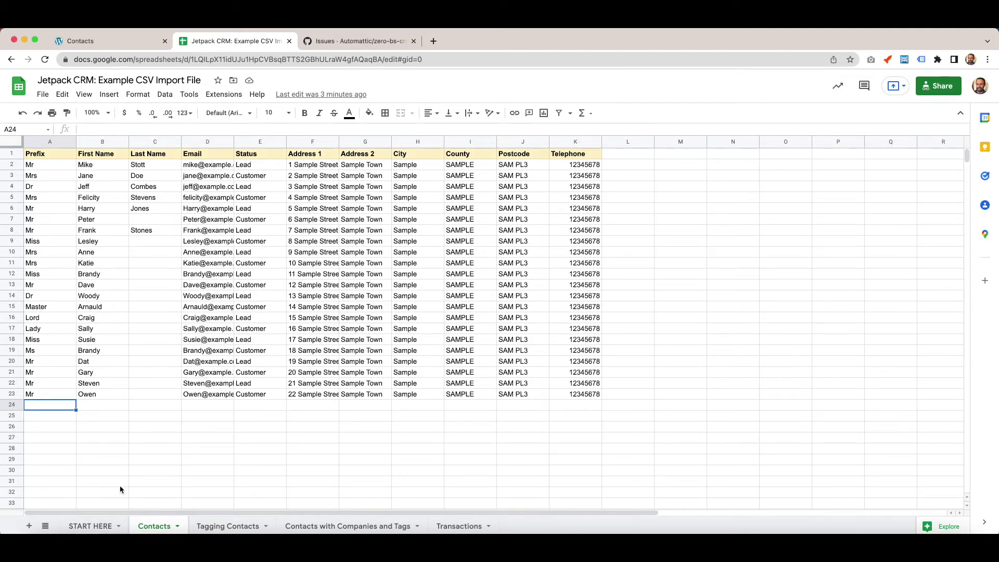
Browse the START HERE and Tagging Contacts sheets, ending on Contacts with Companies and Tags.
{"action": "left_click", "coordinate": [126, 471]}
{"action": "left_click", "coordinate": [82, 527]}
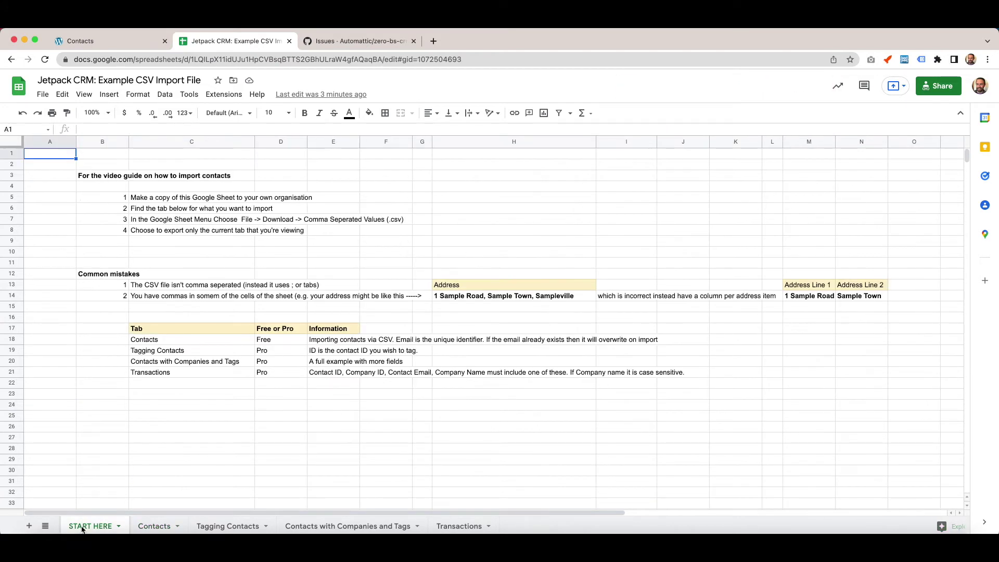
{"action": "left_click", "coordinate": [155, 527]}
{"action": "left_click", "coordinate": [79, 527]}
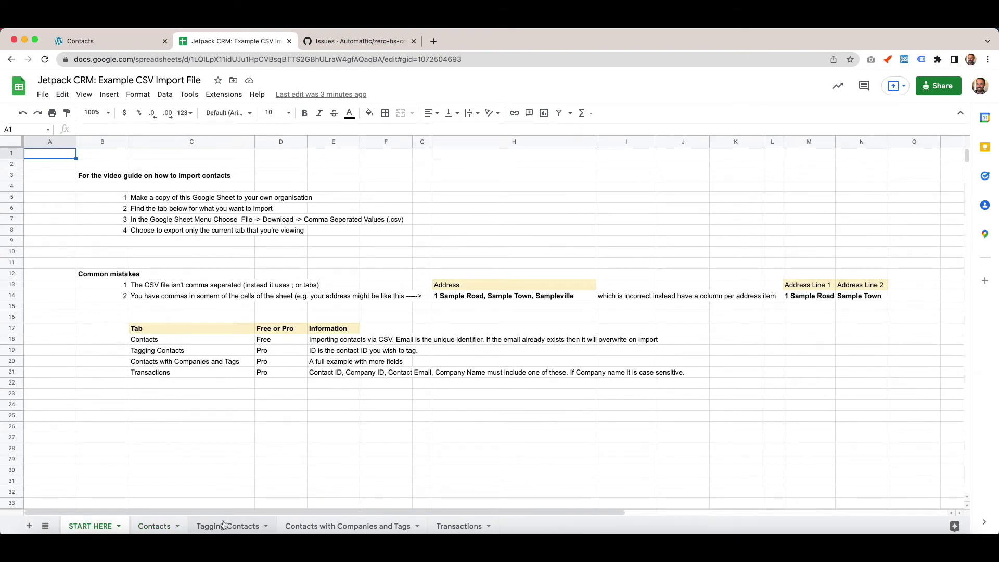
{"action": "left_click", "coordinate": [225, 526]}
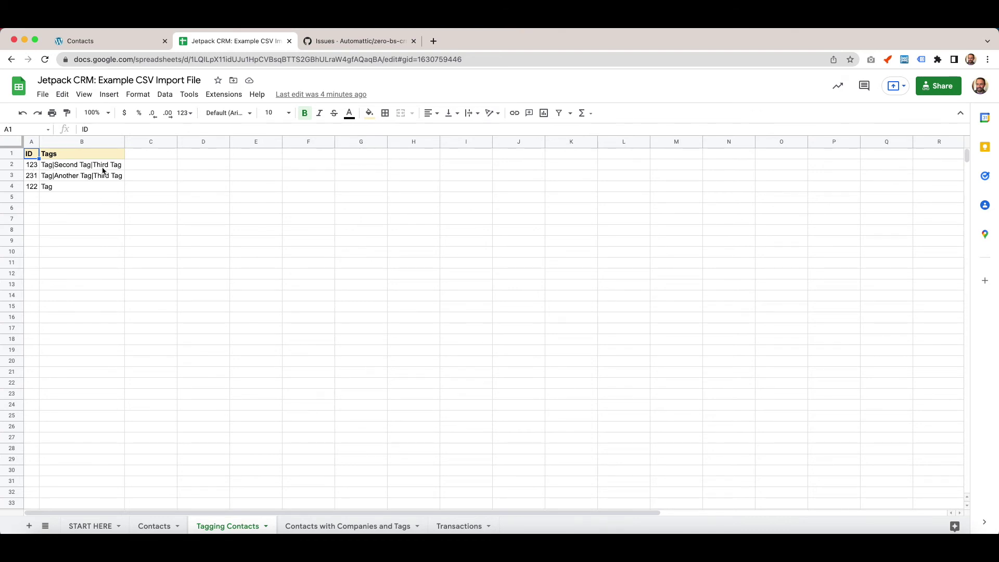
{"action": "left_click", "coordinate": [362, 525]}
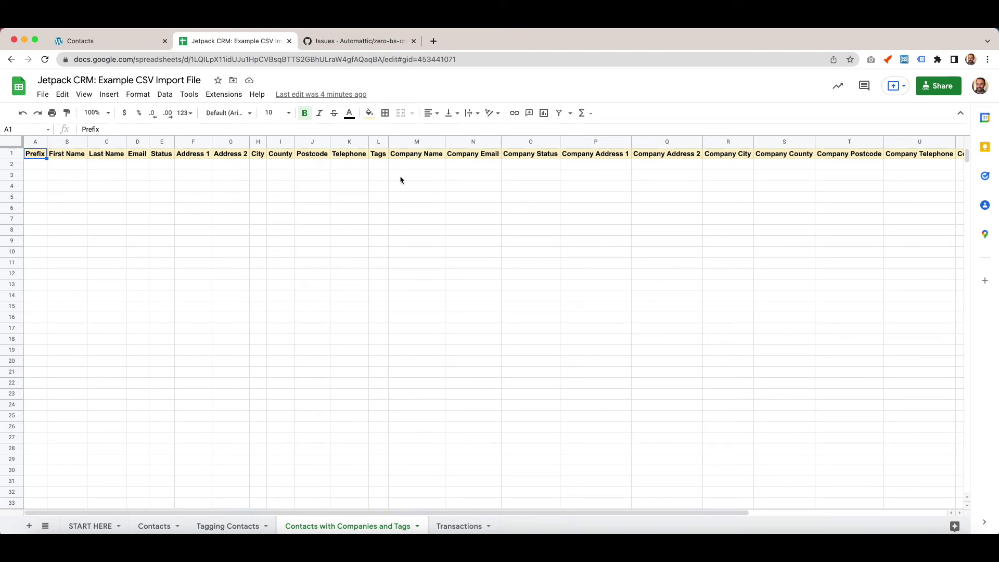
Inspect the template's Company Name and Tags columns, then view the Transactions sheet.
{"action": "left_click", "coordinate": [391, 163]}
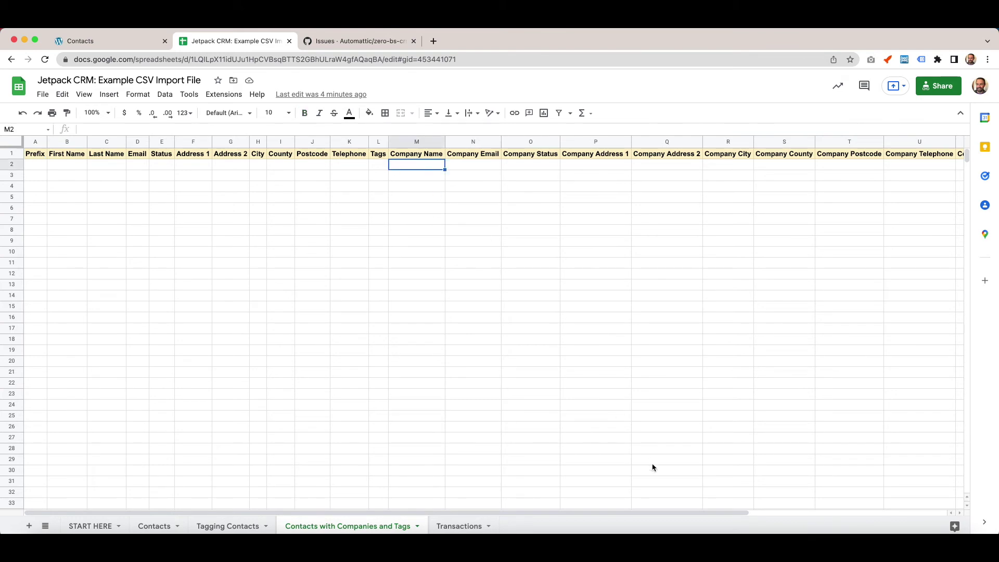
{"action": "left_click_drag", "start_coordinate": [642, 513], "coordinate": [815, 513]}
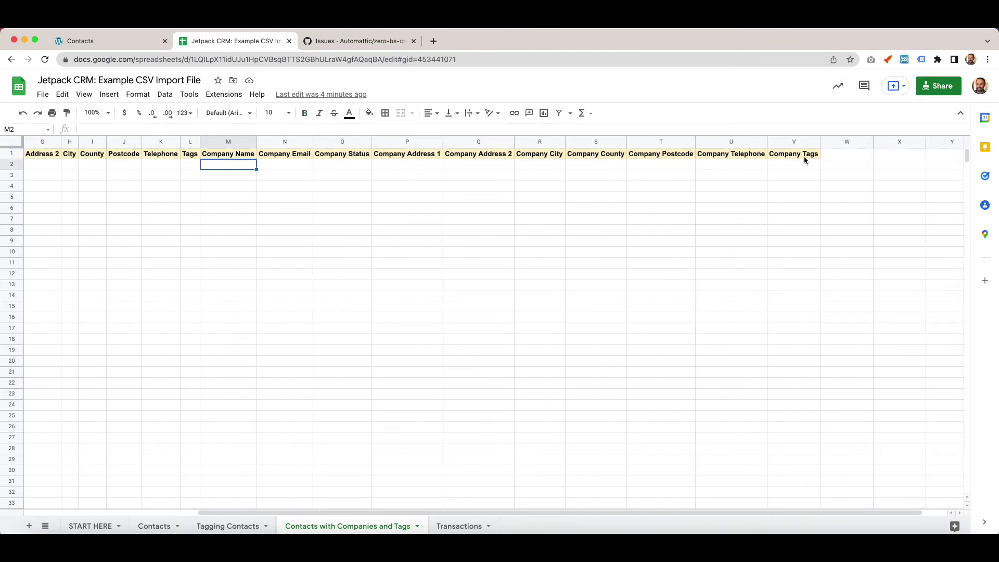
{"action": "left_click", "coordinate": [185, 165]}
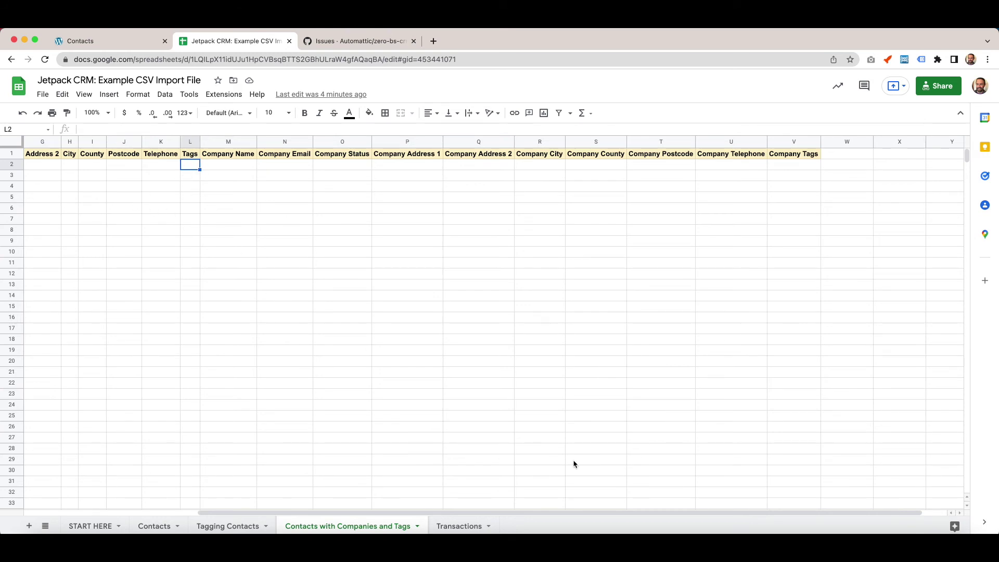
{"action": "left_click_drag", "start_coordinate": [556, 512], "coordinate": [297, 413]}
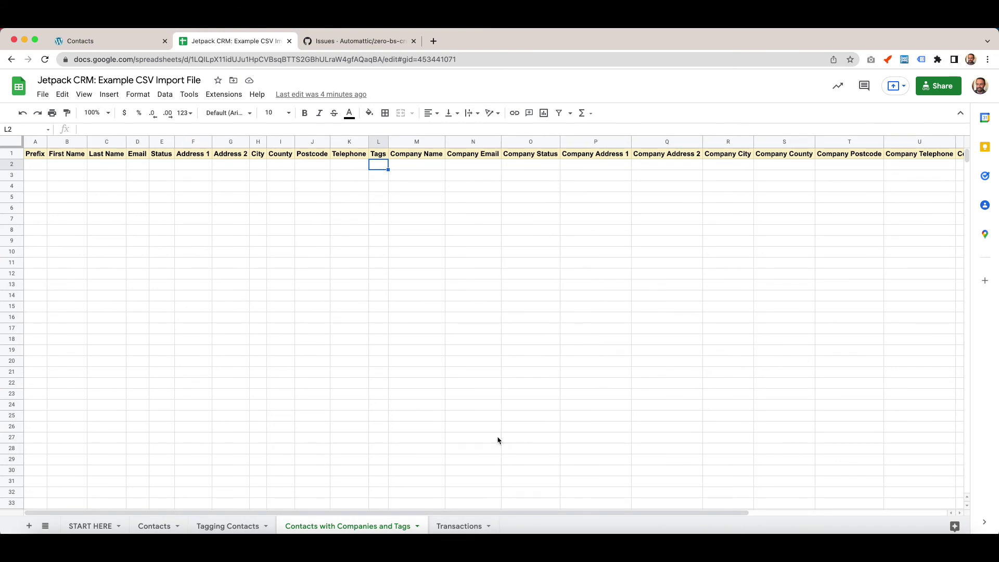
{"action": "left_click", "coordinate": [456, 526]}
{"action": "left_click", "coordinate": [152, 317]}
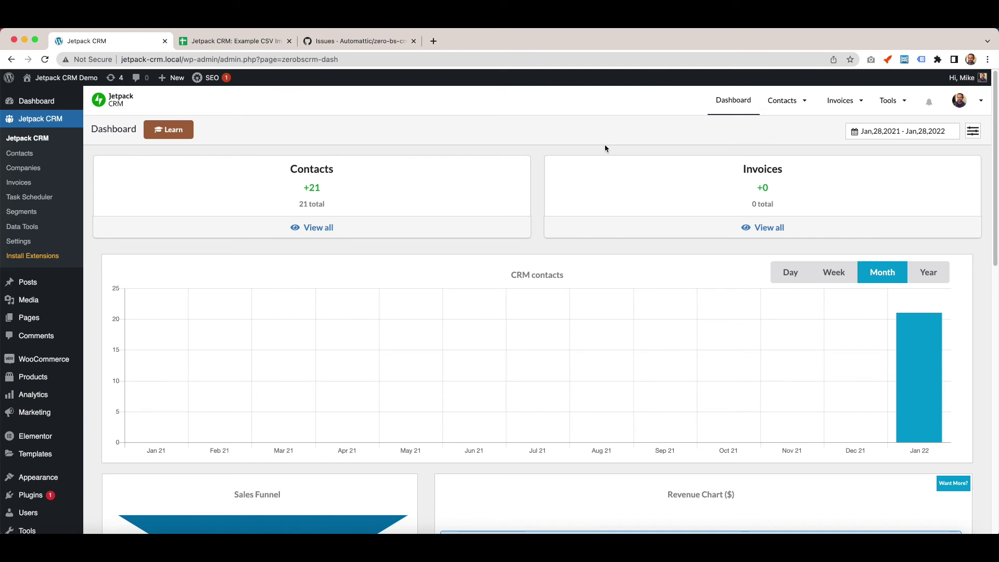
Open the contacts CSV importer and start uploading the downloaded contacts .csv file.
{"action": "left_click", "coordinate": [775, 104]}
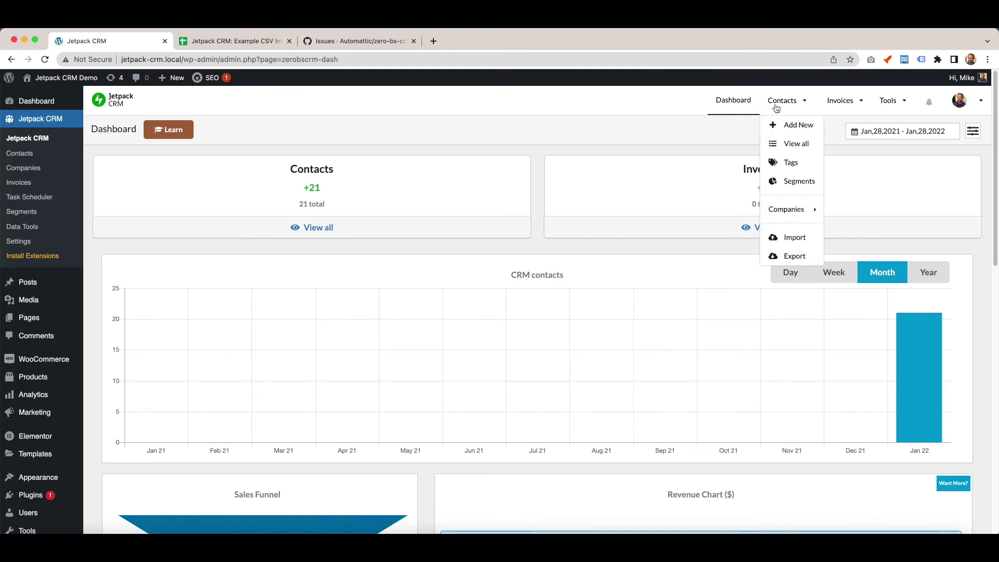
{"action": "left_click", "coordinate": [794, 238]}
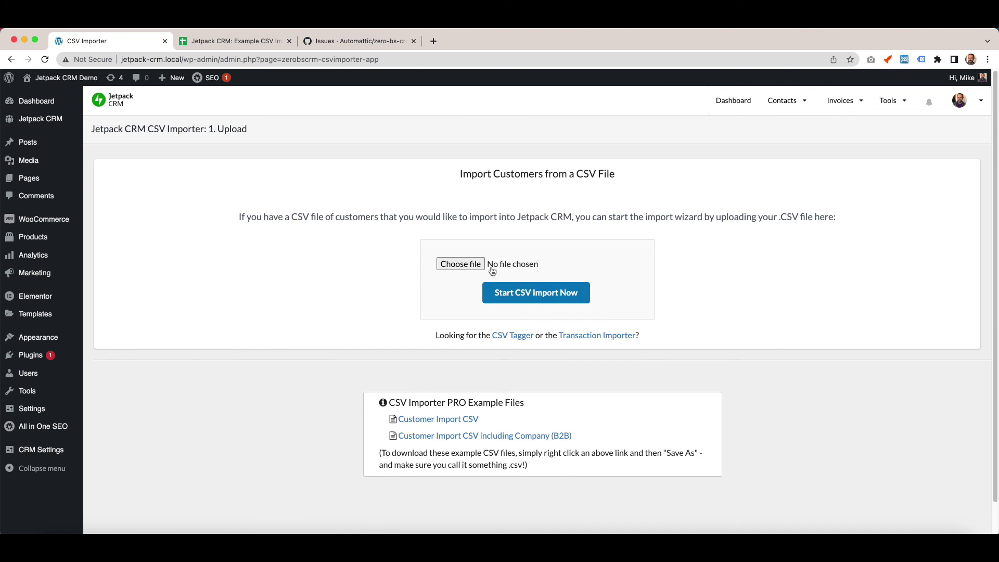
{"action": "left_click", "coordinate": [518, 301]}
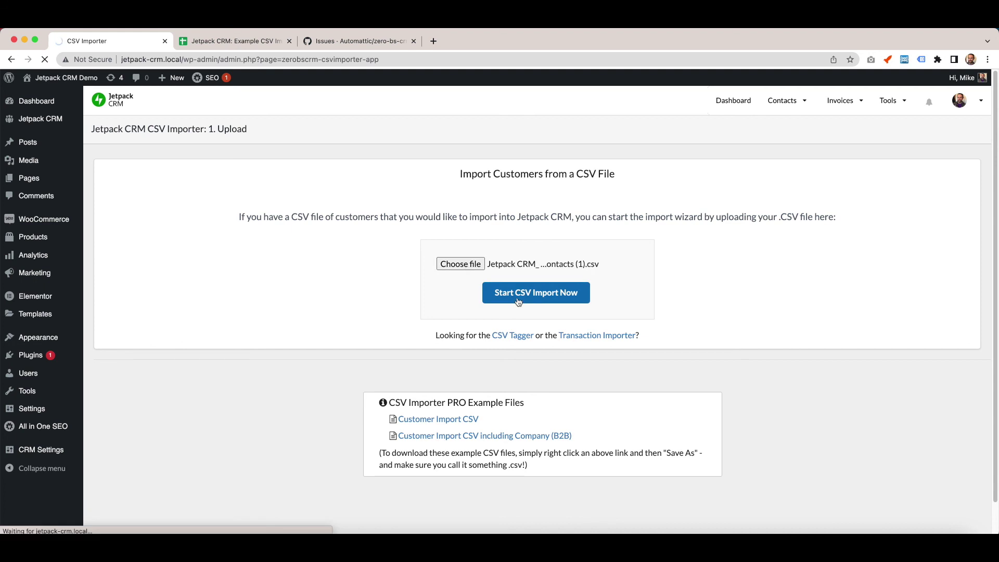